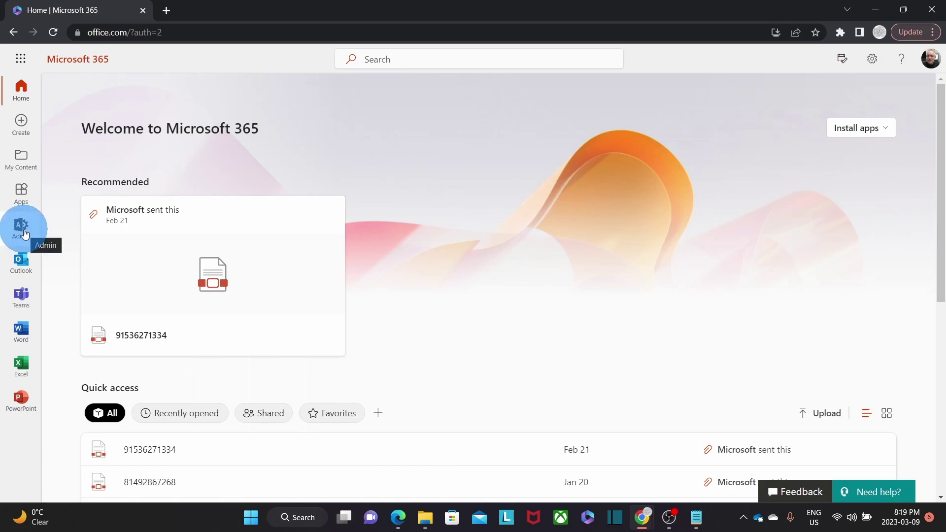
Open the Microsoft 365 admin center and expand its navigation to list all sections and specialized admin centers.
{"action": "left_click", "coordinate": [20, 60]}
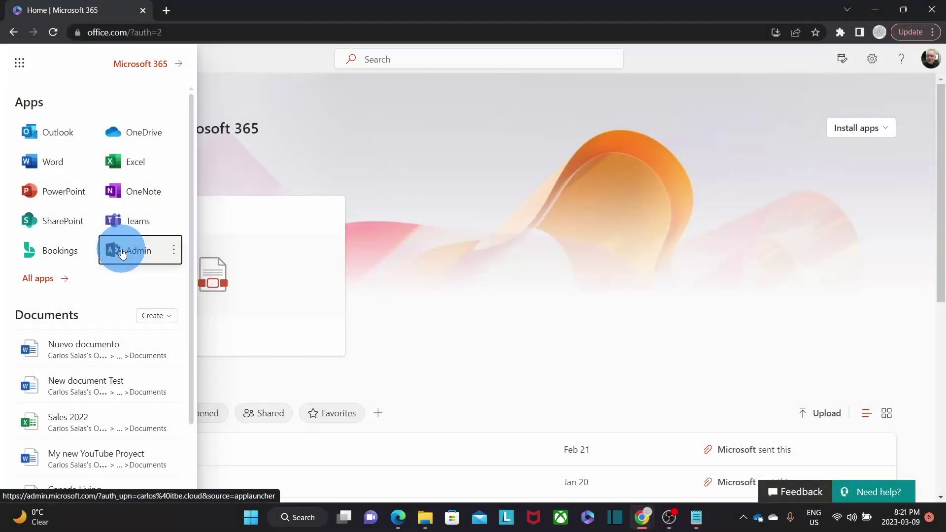
{"action": "left_click", "coordinate": [122, 251]}
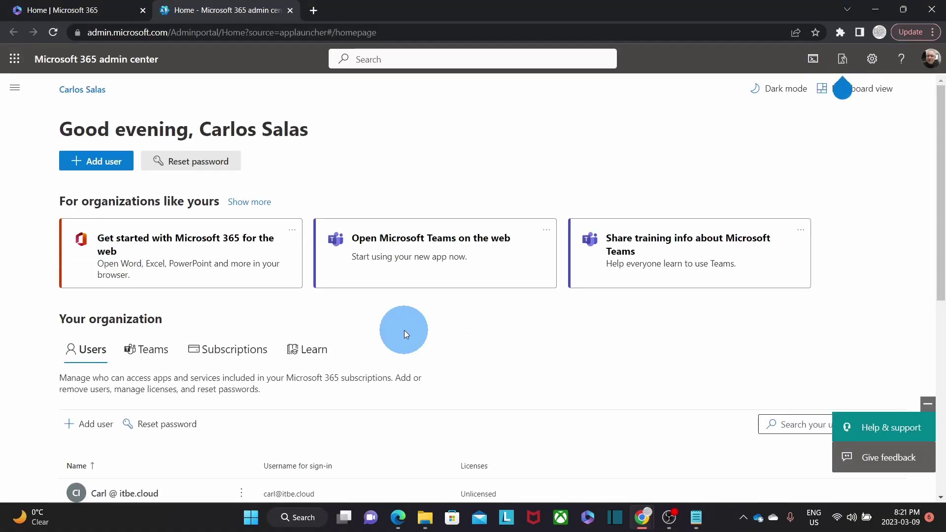
{"action": "left_click", "coordinate": [18, 89]}
{"action": "left_click", "coordinate": [48, 217]}
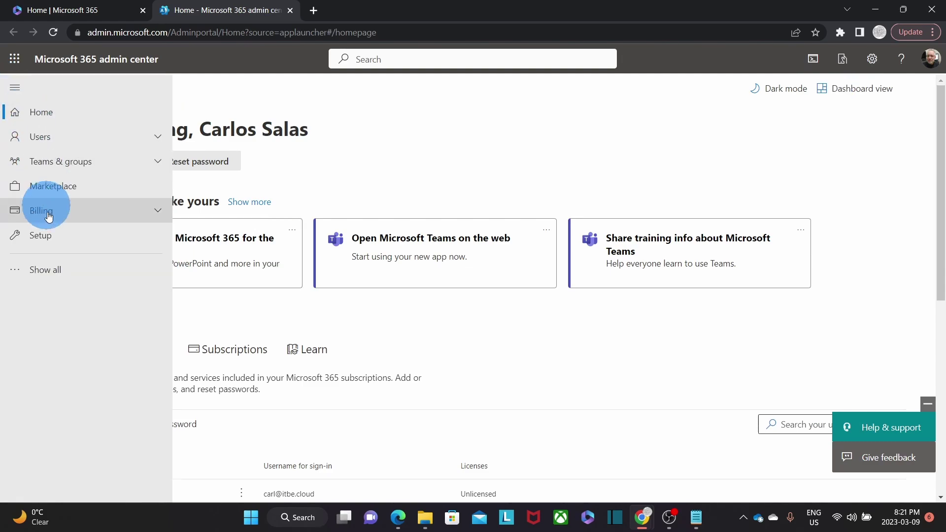
{"action": "left_click", "coordinate": [55, 274]}
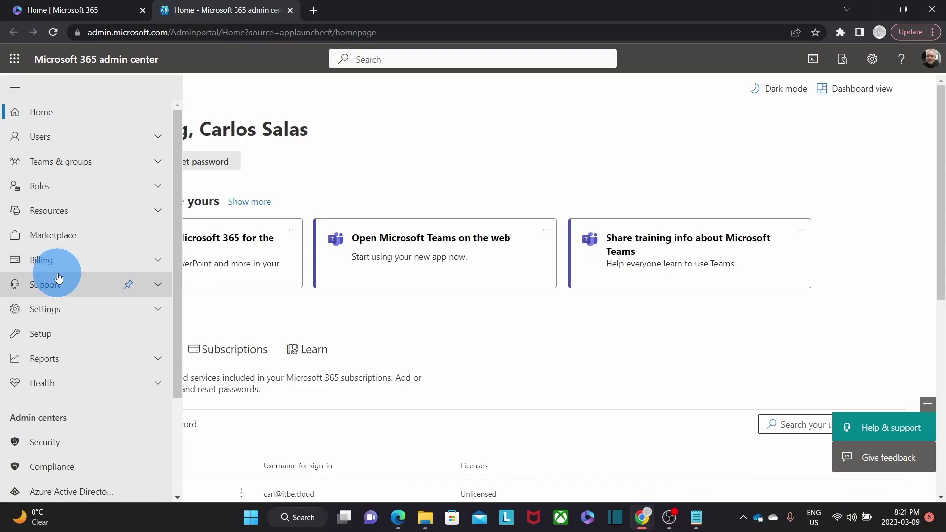
{"action": "scroll", "coordinate": [57, 276], "scroll_direction": "down", "scroll_amount": 3}
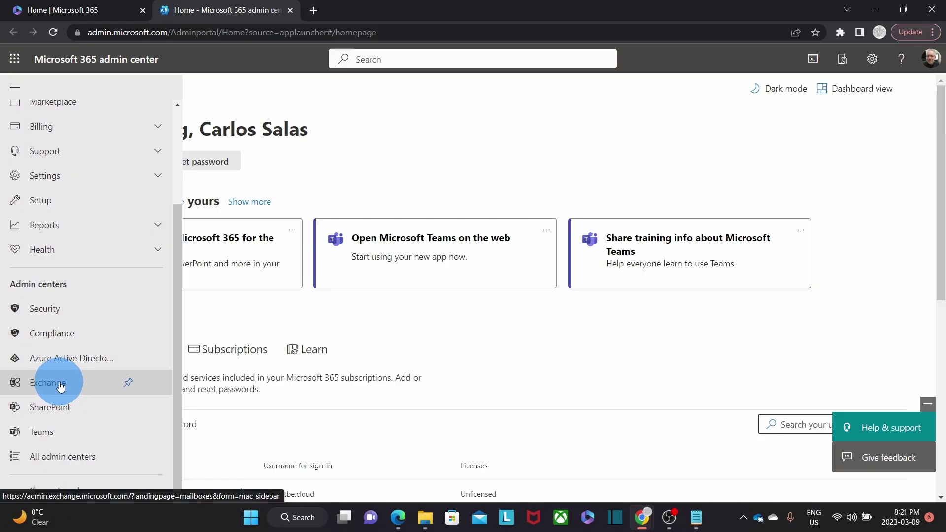
{"action": "scroll", "coordinate": [60, 387], "scroll_direction": "up", "scroll_amount": 3}
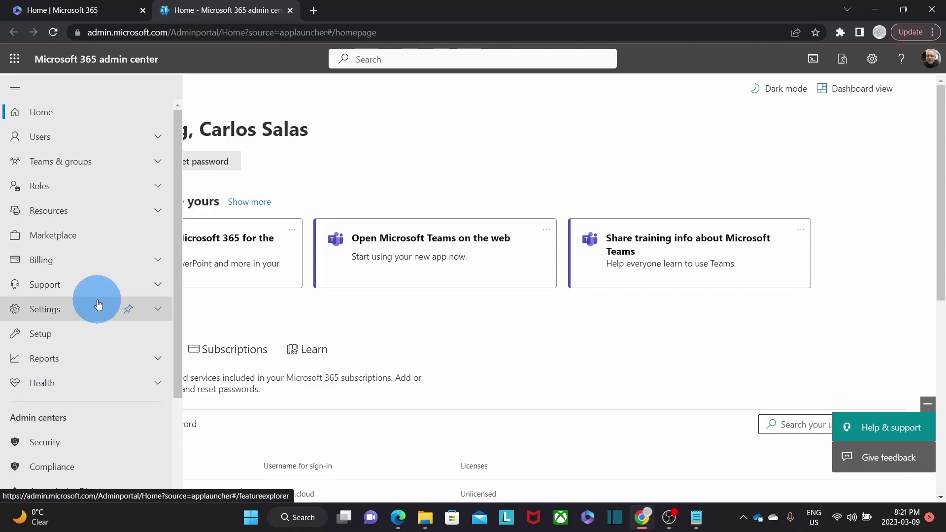
View the organization's list of active users and their assigned licenses.
{"action": "left_click", "coordinate": [73, 142]}
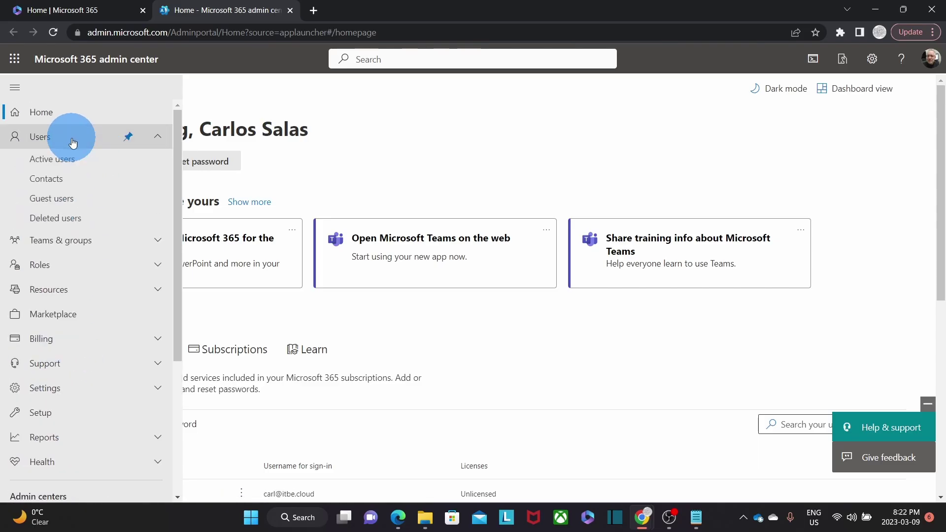
{"action": "left_click", "coordinate": [72, 166]}
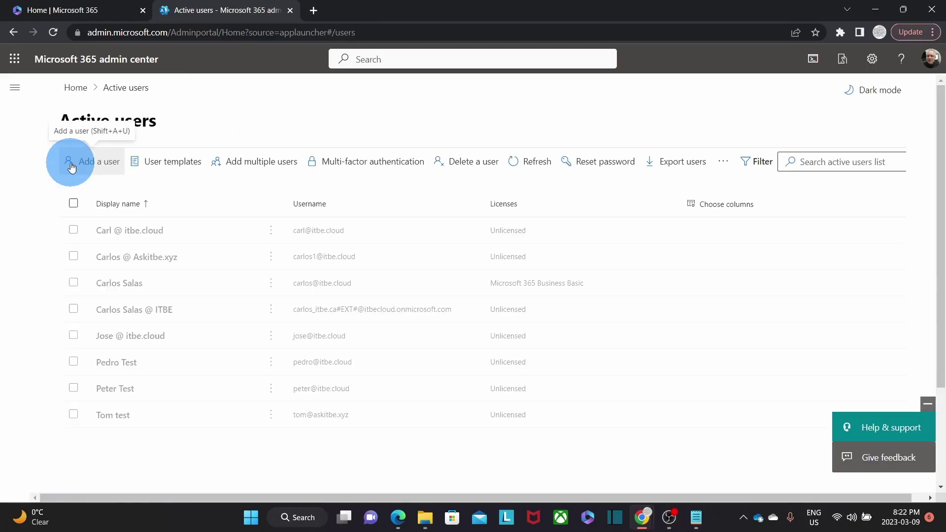
{"action": "left_click", "coordinate": [116, 216]}
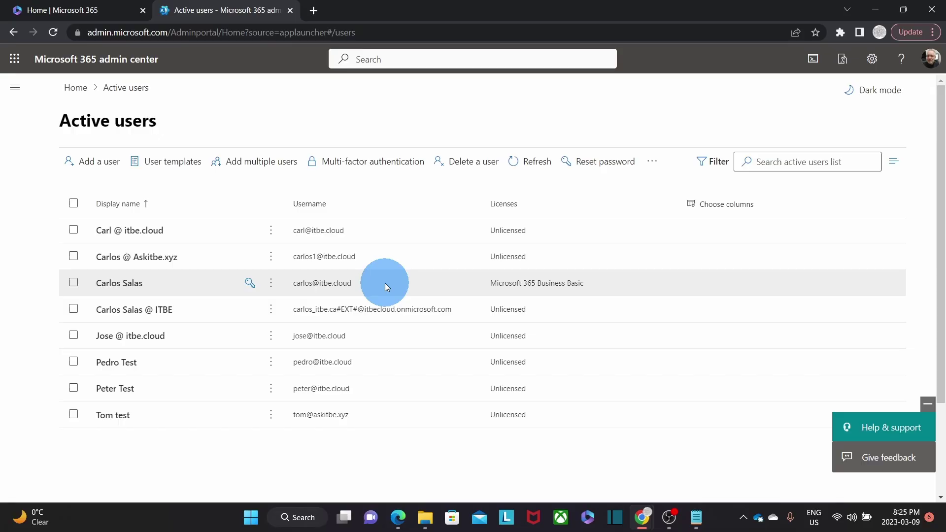
Open the Exchange admin center and go to its migration batches.
{"action": "left_click", "coordinate": [15, 90]}
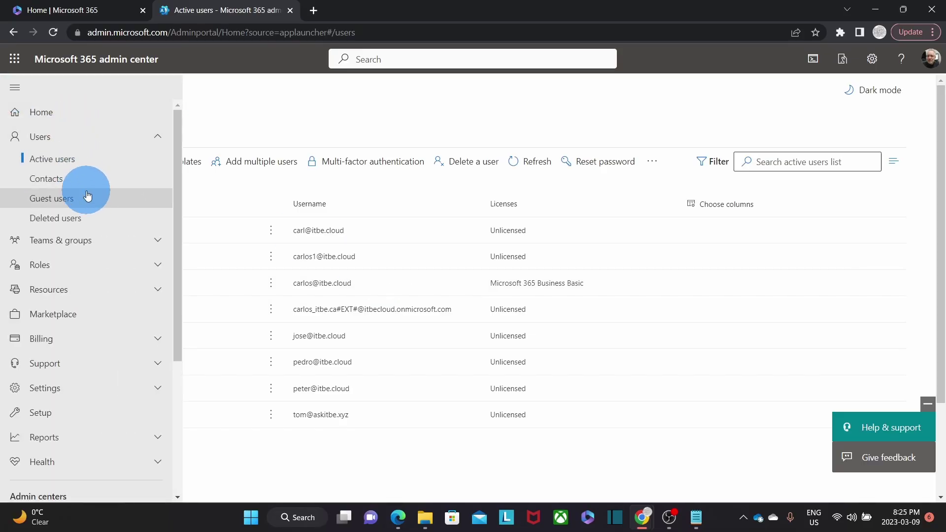
{"action": "scroll", "coordinate": [87, 198], "scroll_direction": "down", "scroll_amount": 4}
{"action": "scroll", "coordinate": [90, 202], "scroll_direction": "down", "scroll_amount": 2}
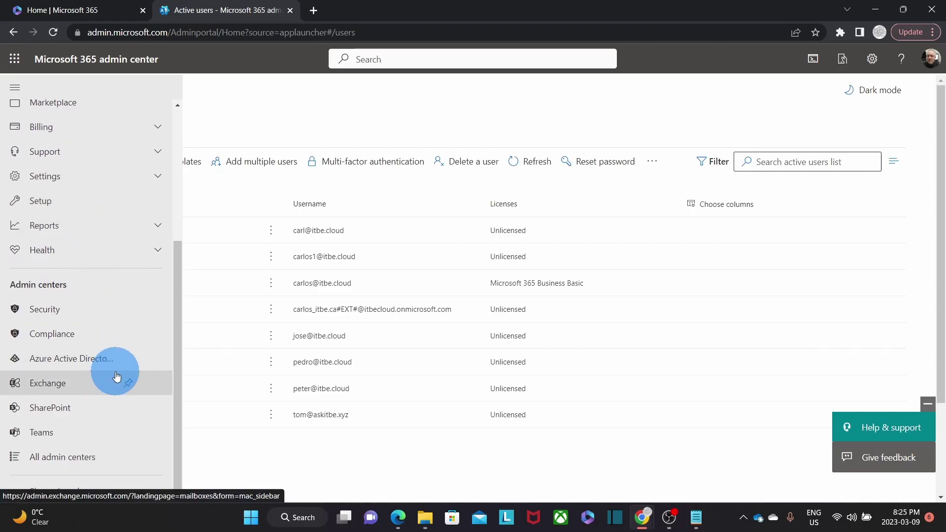
{"action": "left_click", "coordinate": [69, 389]}
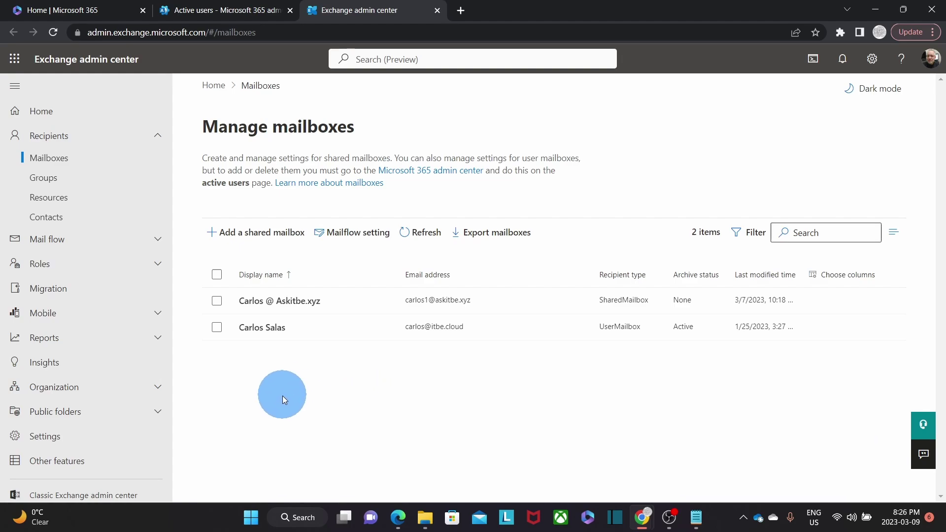
{"action": "scroll", "coordinate": [108, 357], "scroll_direction": "down", "scroll_amount": 1}
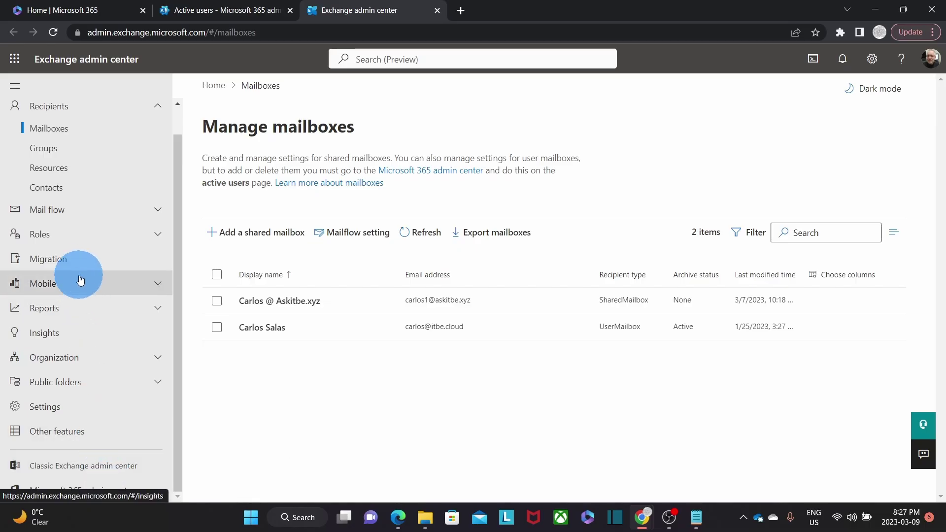
{"action": "left_click", "coordinate": [70, 265]}
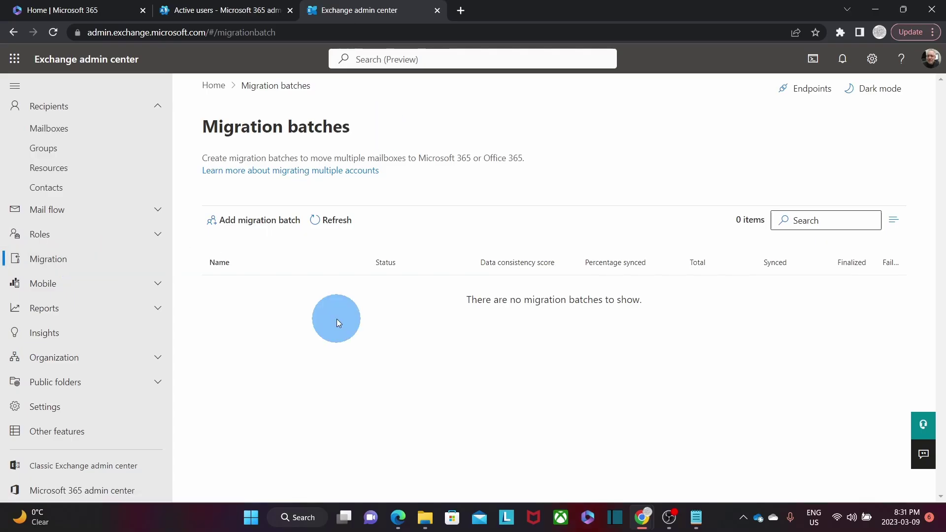
Add a migration batch named ITBE Migration 1 with the mailbox migration path Migration to Exchange Online.
{"action": "left_click", "coordinate": [260, 223]}
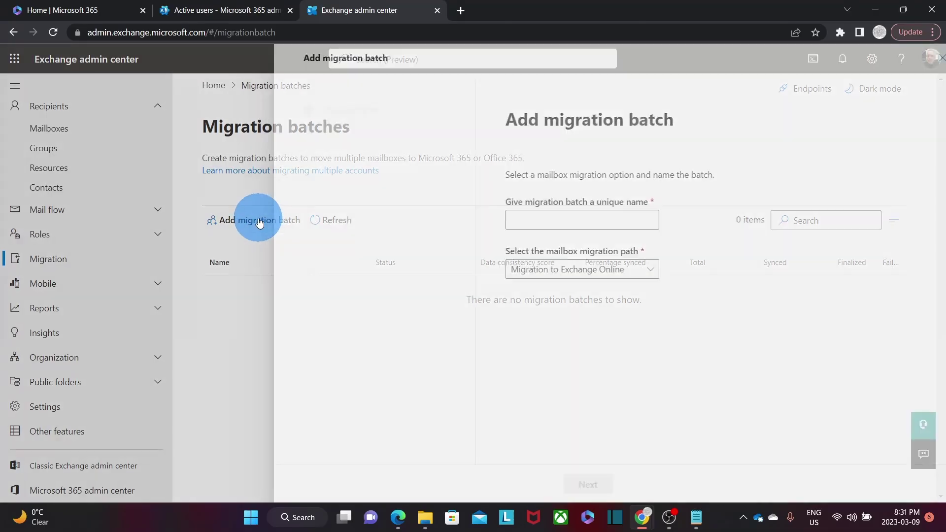
{"action": "left_click", "coordinate": [528, 220]}
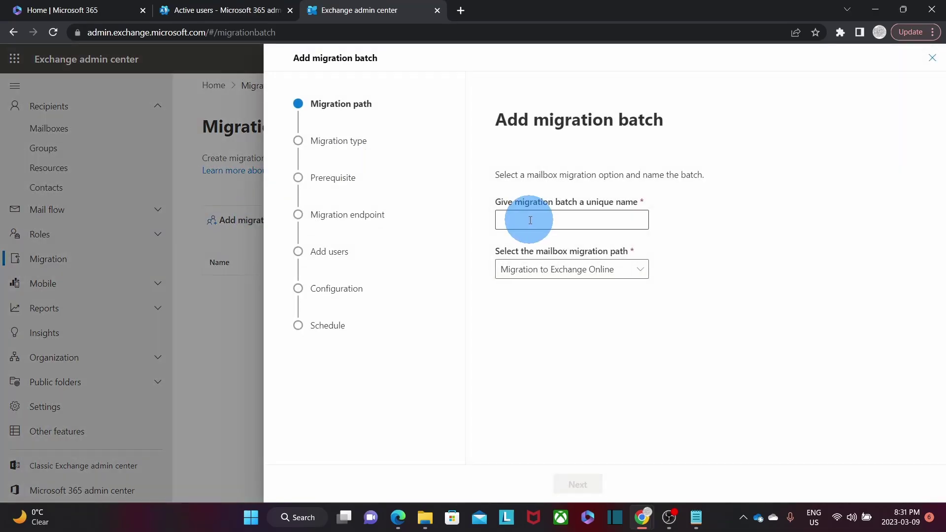
{"action": "left_click", "coordinate": [530, 220]}
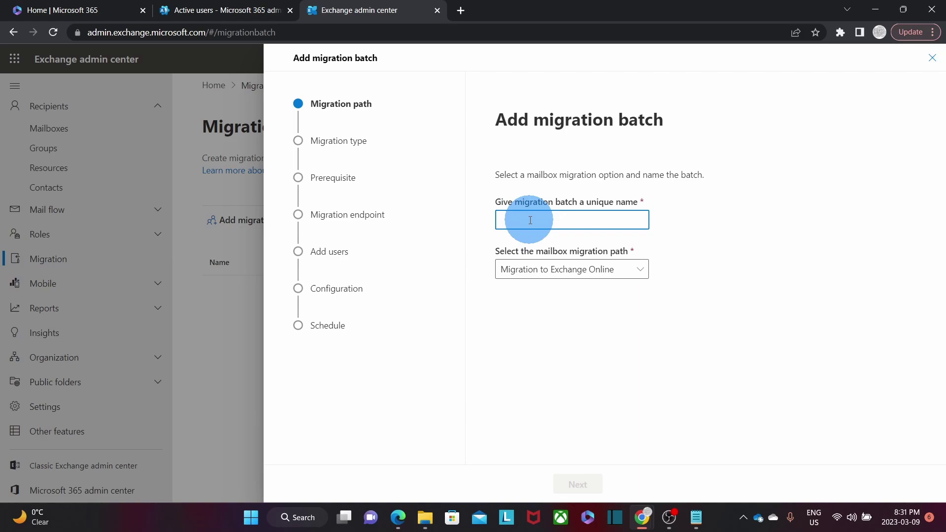
{"action": "type", "text": "ITBE Migration 1"}
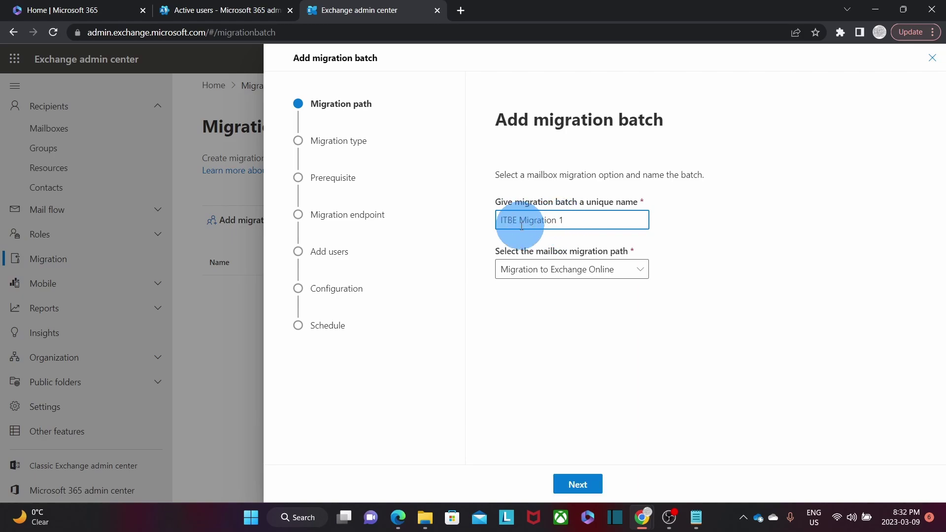
{"action": "left_click", "coordinate": [538, 220]}
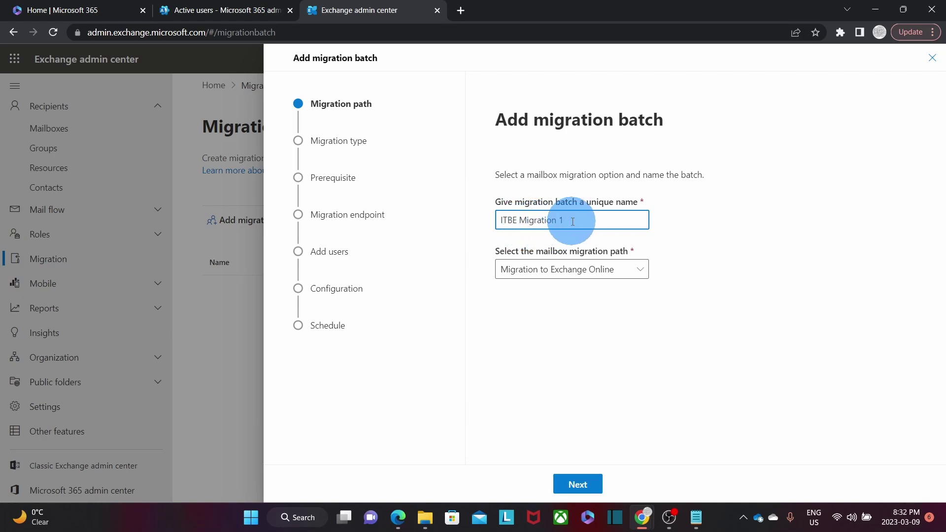
{"action": "key", "text": "Tab"}
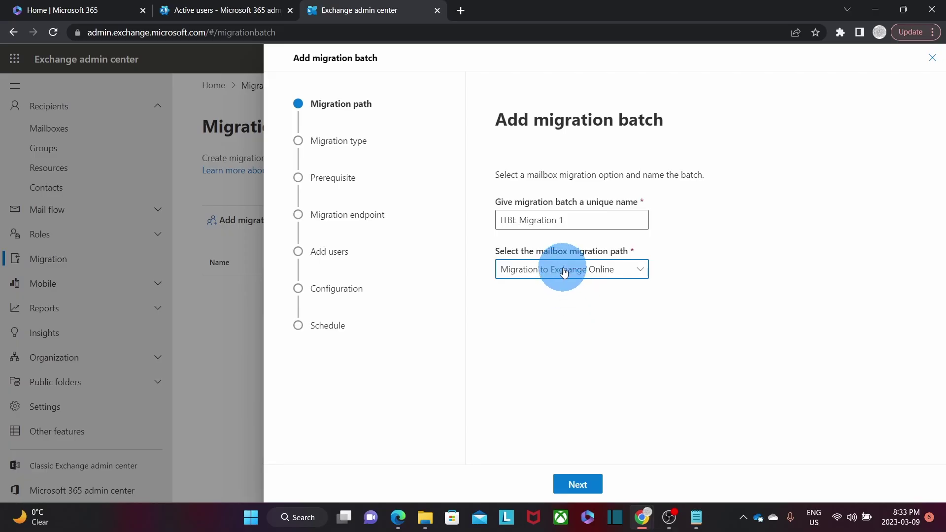
{"action": "left_click", "coordinate": [564, 273]}
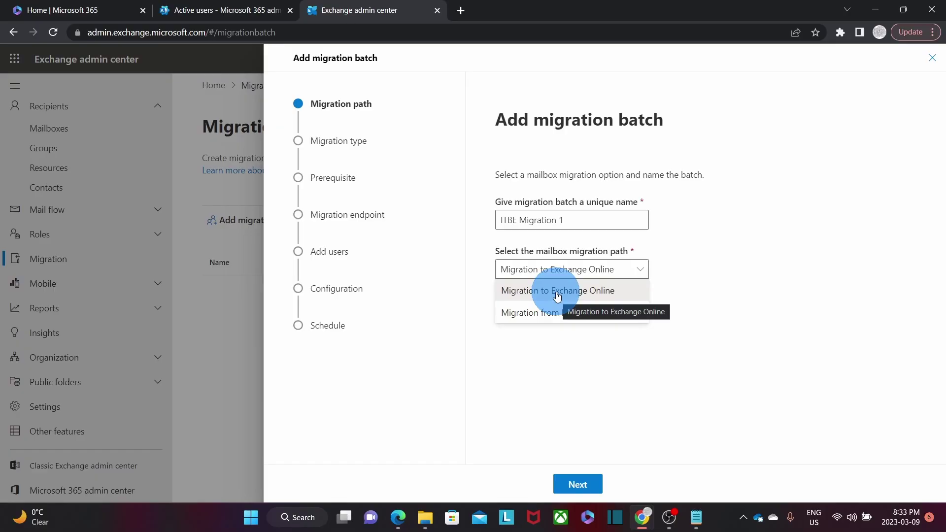
{"action": "left_click", "coordinate": [591, 292]}
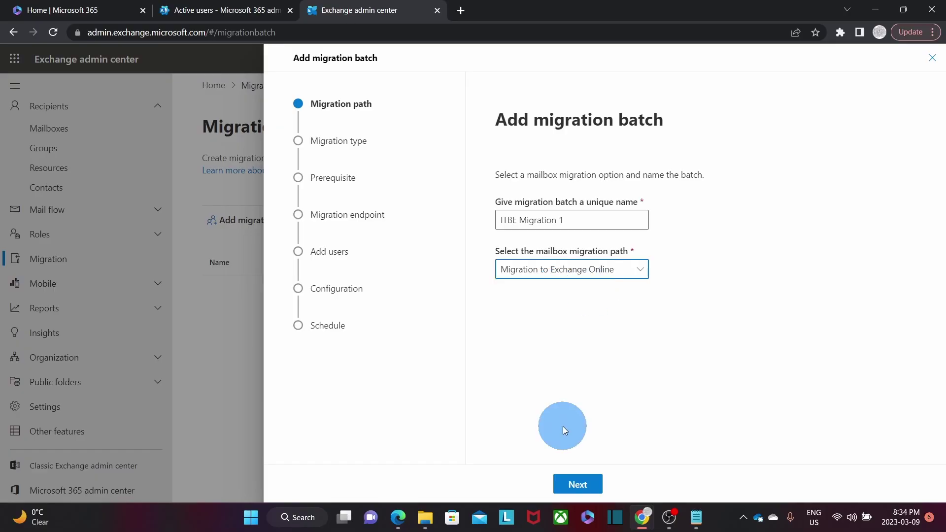
{"action": "left_click", "coordinate": [578, 478]}
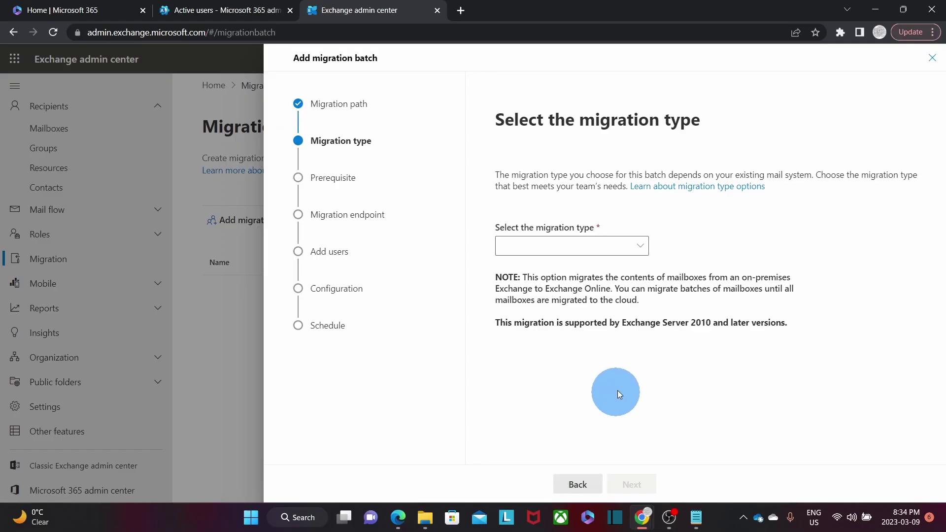
Set the batch's migration type to IMAP migration and continue to the prerequisites.
{"action": "left_click", "coordinate": [641, 250]}
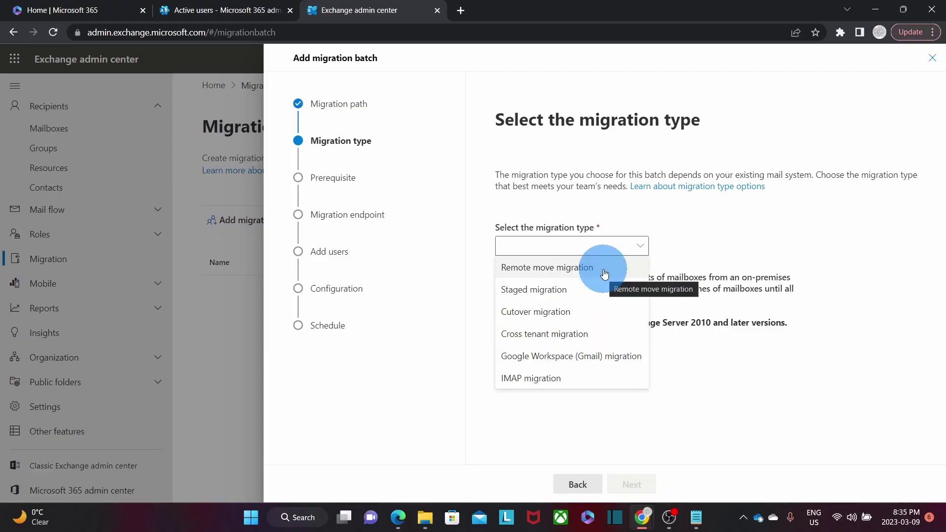
{"action": "left_click", "coordinate": [564, 383]}
{"action": "left_click_drag", "start_coordinate": [518, 277], "coordinate": [607, 313]}
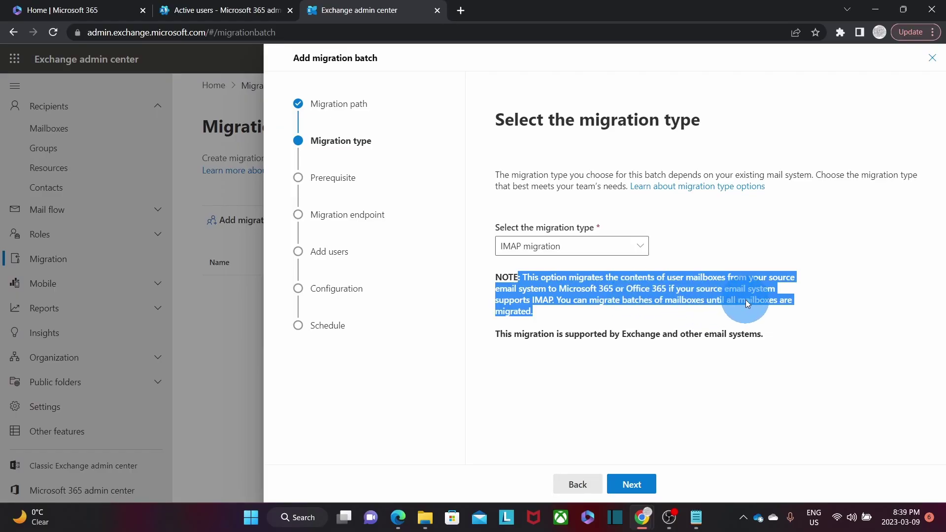
{"action": "left_click", "coordinate": [626, 383]}
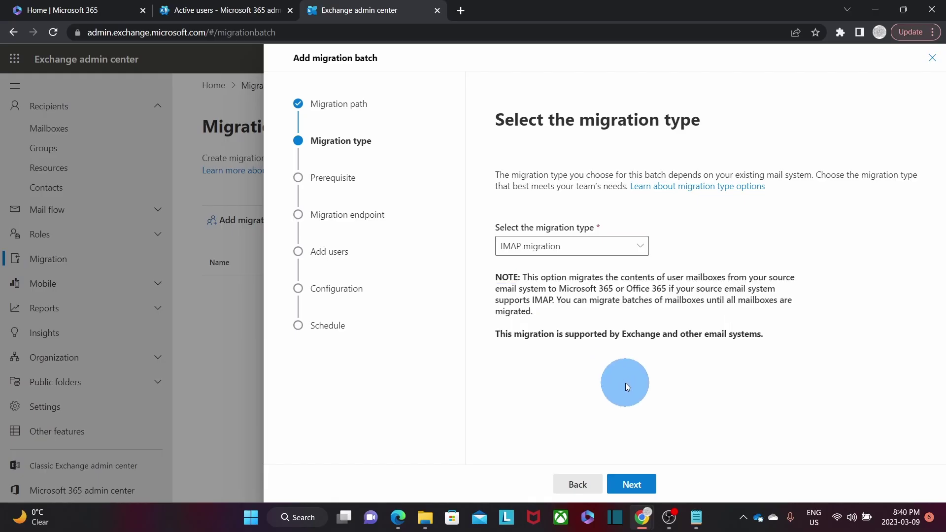
{"action": "left_click", "coordinate": [632, 485]}
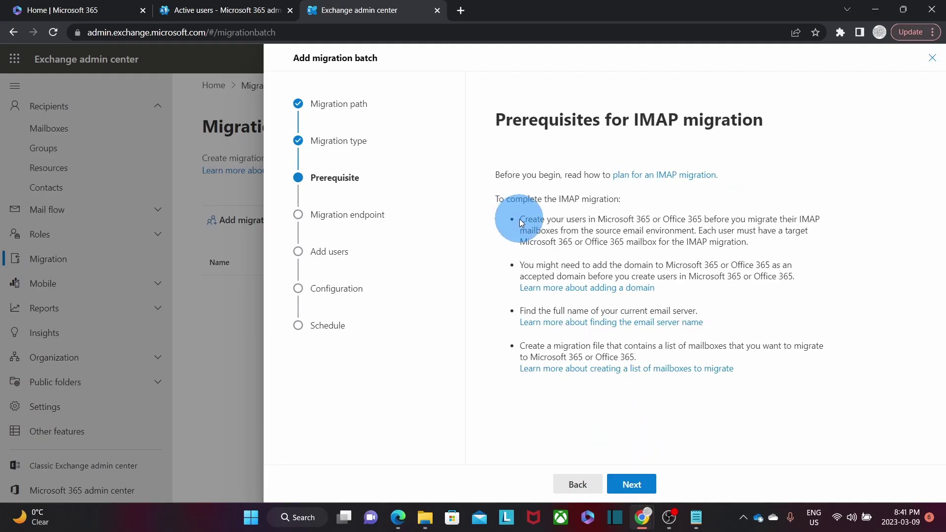
Read the IMAP migration prerequisites on creating users, adding the domain, finding the email server name and preparing the migration file.
{"action": "left_click_drag", "start_coordinate": [519, 218], "coordinate": [831, 225]}
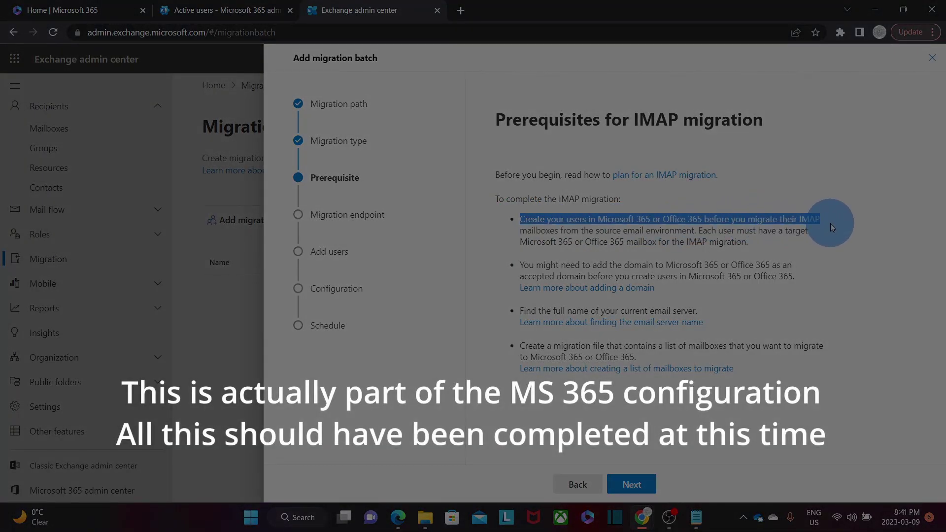
{"action": "left_click_drag", "start_coordinate": [748, 242], "coordinate": [702, 230]}
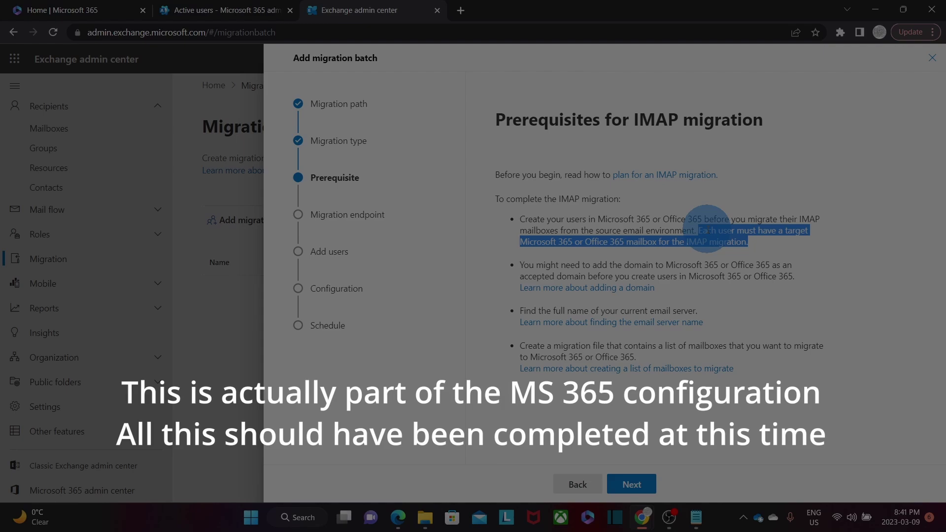
{"action": "left_click_drag", "start_coordinate": [520, 265], "coordinate": [720, 266]}
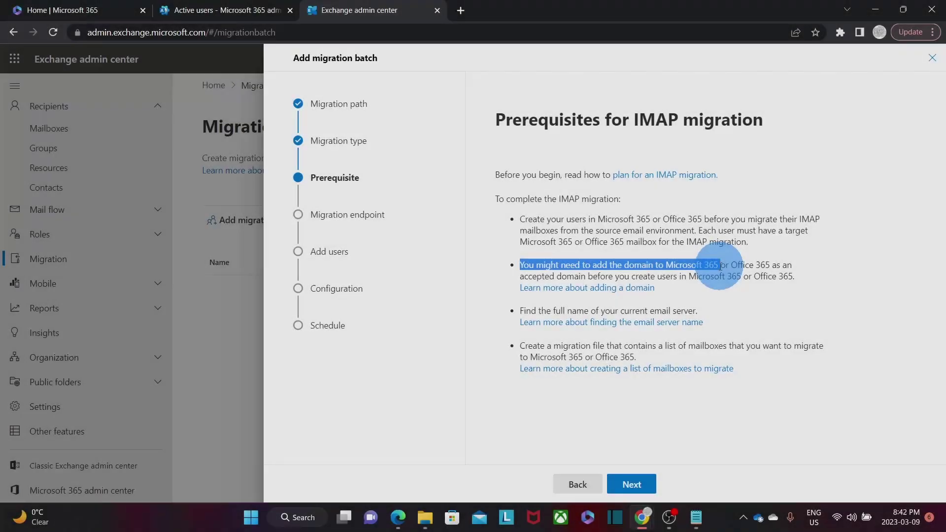
{"action": "left_click_drag", "start_coordinate": [520, 311], "coordinate": [702, 320]}
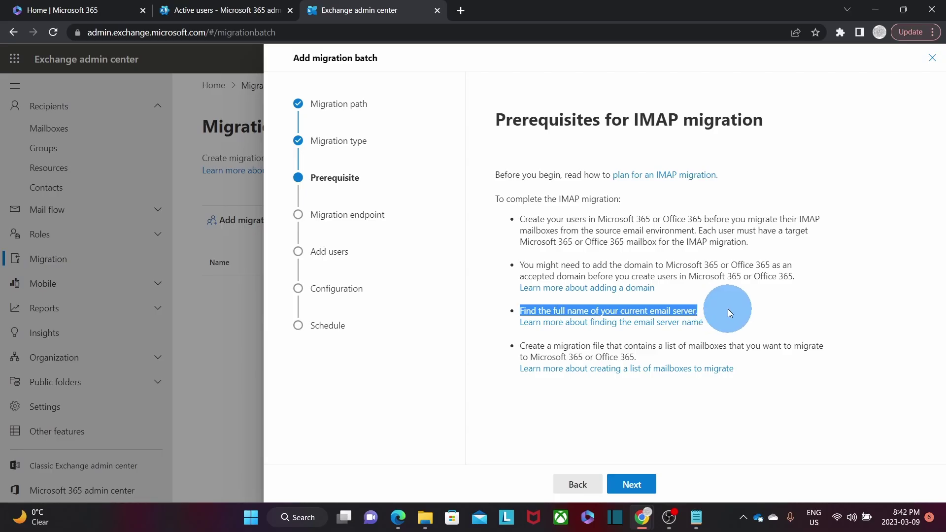
{"action": "left_click_drag", "start_coordinate": [520, 345], "coordinate": [758, 356]}
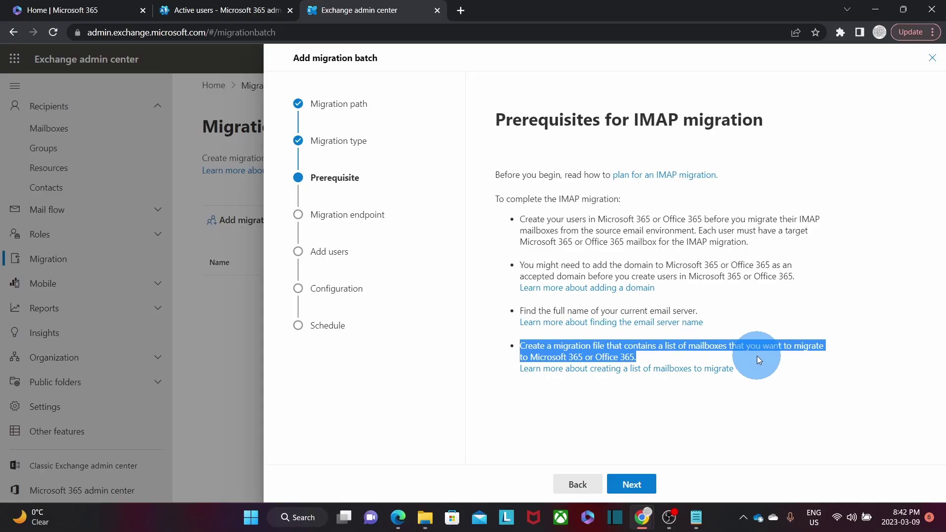
{"action": "left_click", "coordinate": [729, 385]}
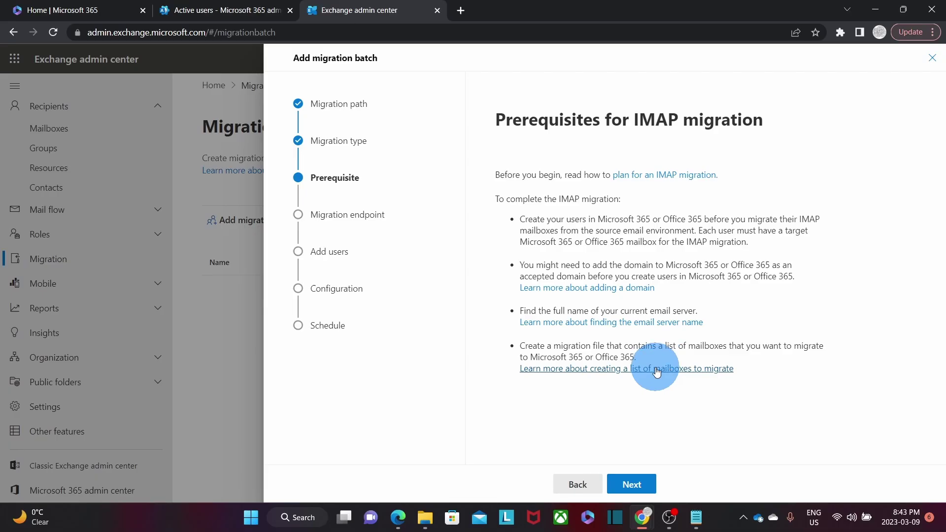
Create a new migration endpoint named IMAP Server and continue to its connection settings.
{"action": "left_click", "coordinate": [632, 484]}
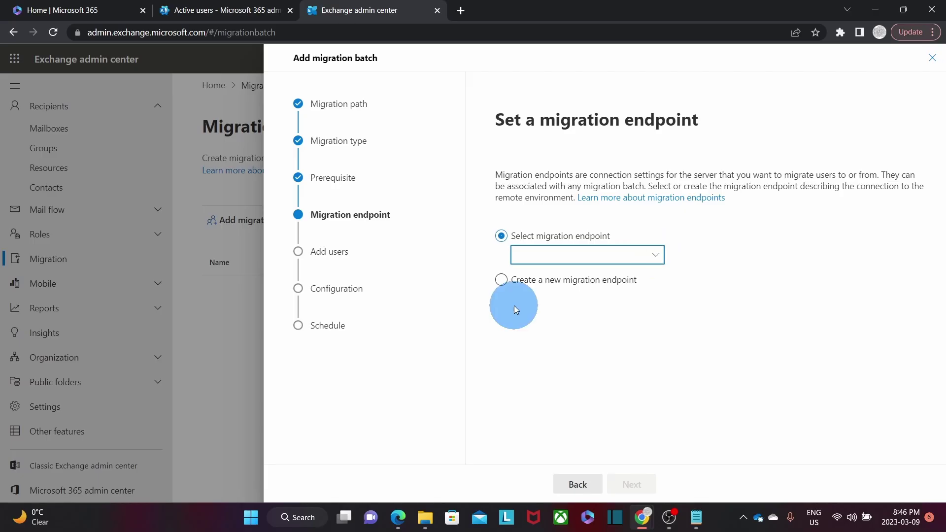
{"action": "left_click", "coordinate": [501, 280]}
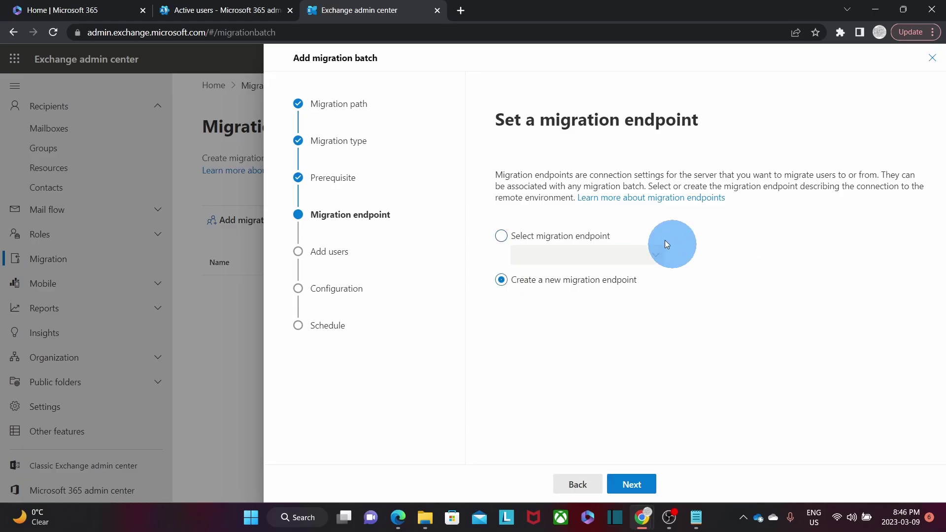
{"action": "left_click", "coordinate": [633, 484]}
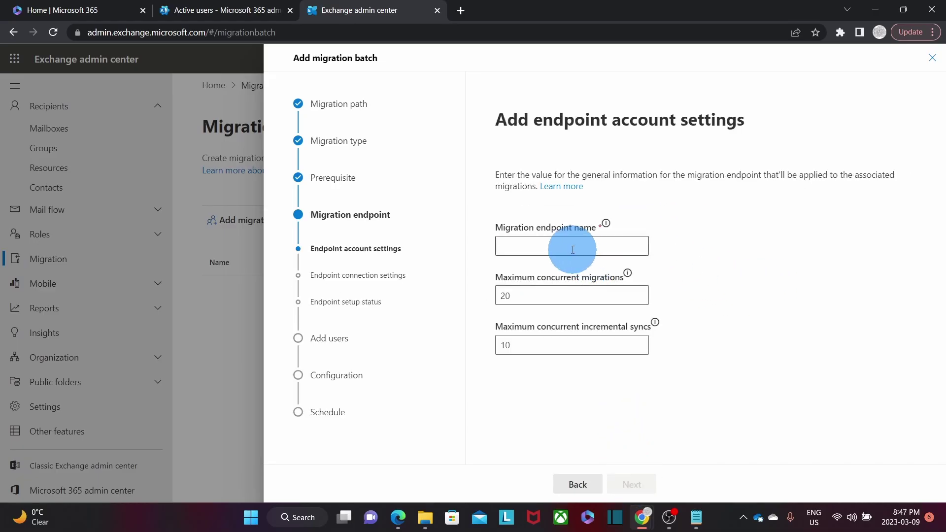
{"action": "left_click", "coordinate": [528, 245]}
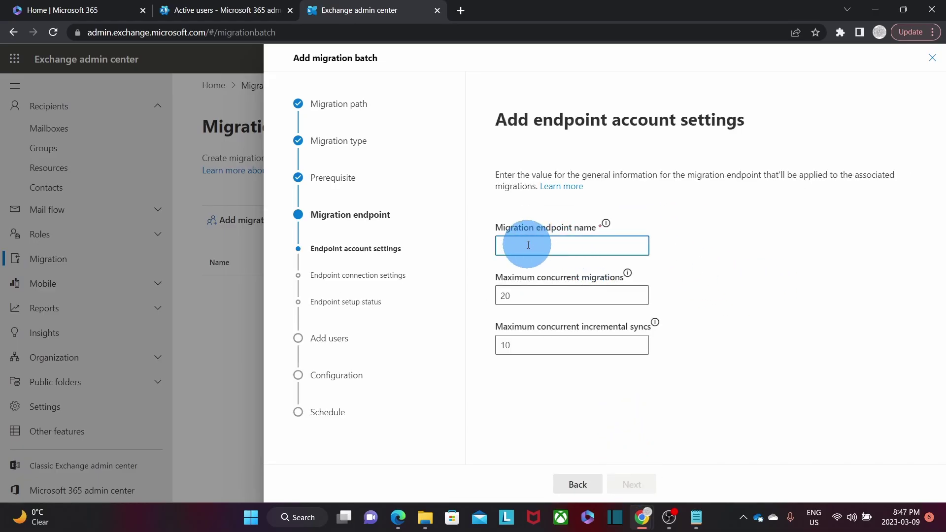
{"action": "type", "text": "IMAP Server"}
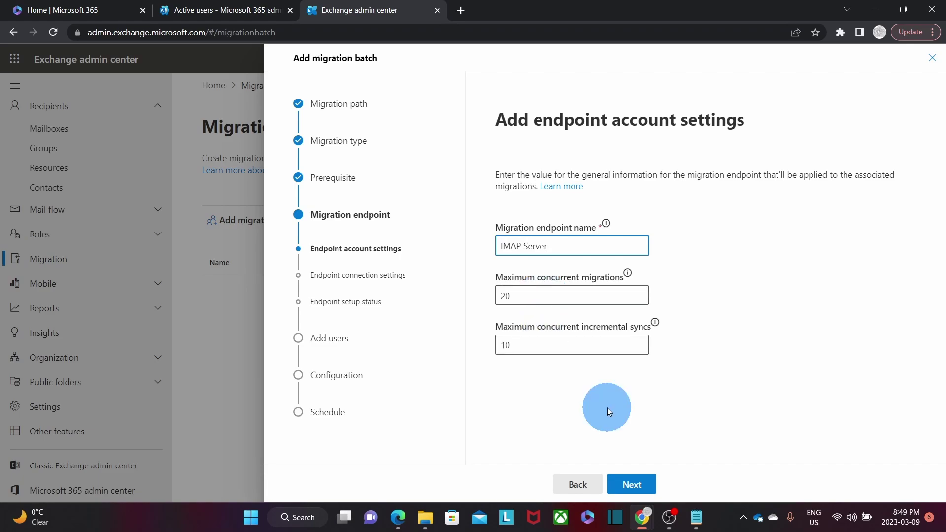
{"action": "left_click", "coordinate": [634, 487]}
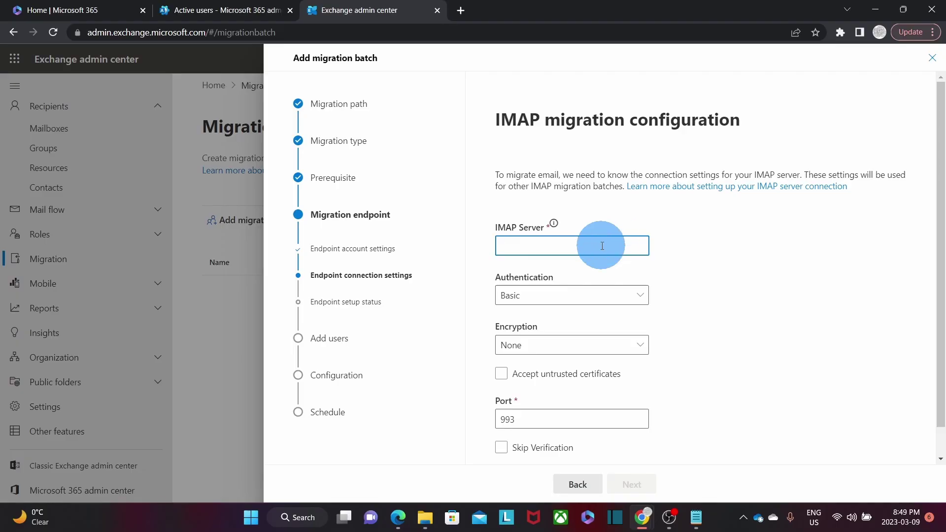
Configure the endpoint with IMAP server mail.itbe.cloud, encryption None and port 143, and continue to adding user mailboxes.
{"action": "type", "text": "mail.itbe.cloud"}
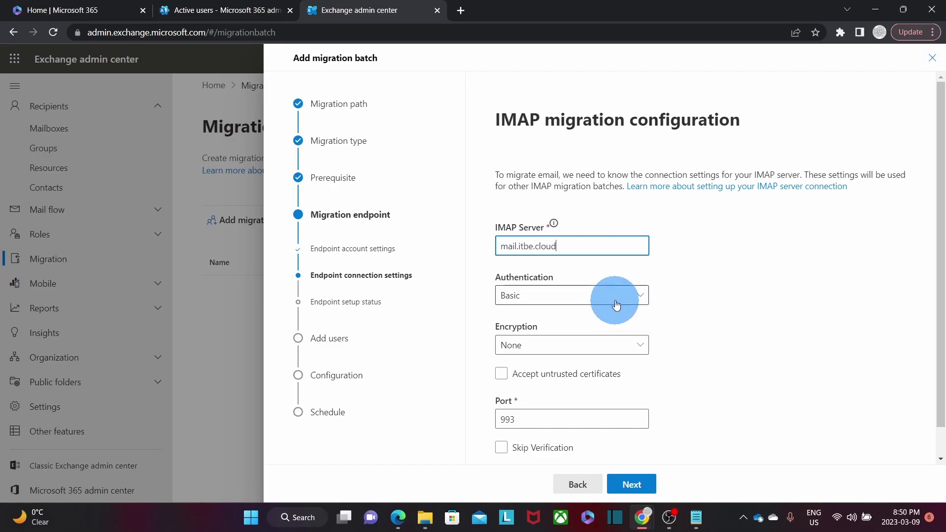
{"action": "left_click", "coordinate": [623, 348]}
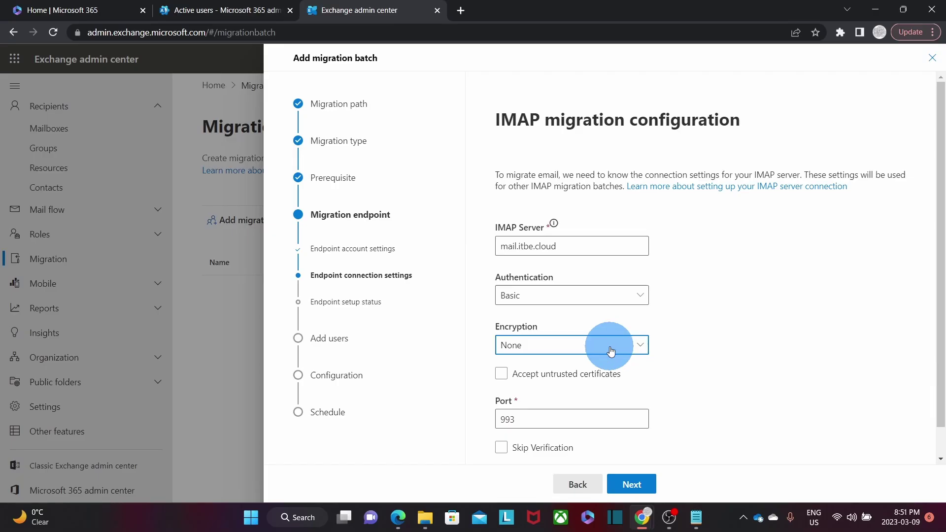
{"action": "left_click", "coordinate": [611, 351]}
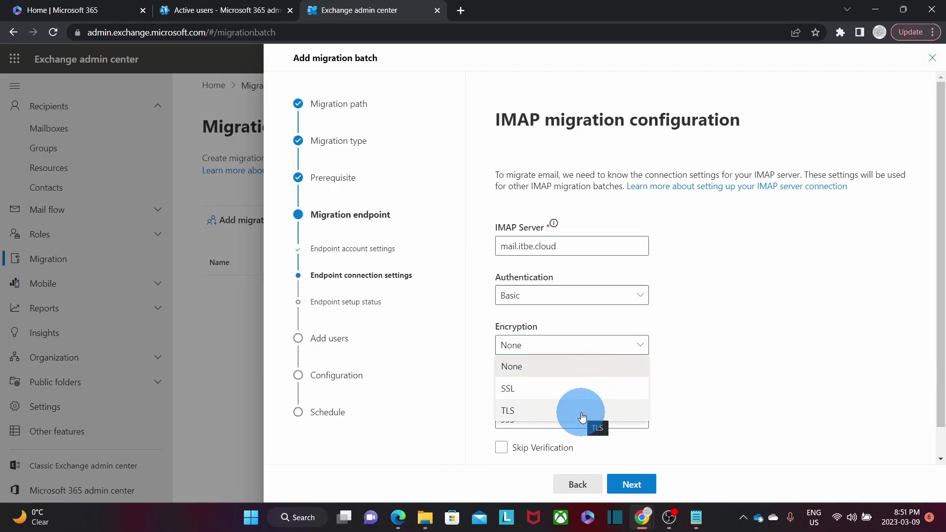
{"action": "key", "text": "Escape"}
{"action": "left_click_drag", "start_coordinate": [546, 420], "coordinate": [495, 418]}
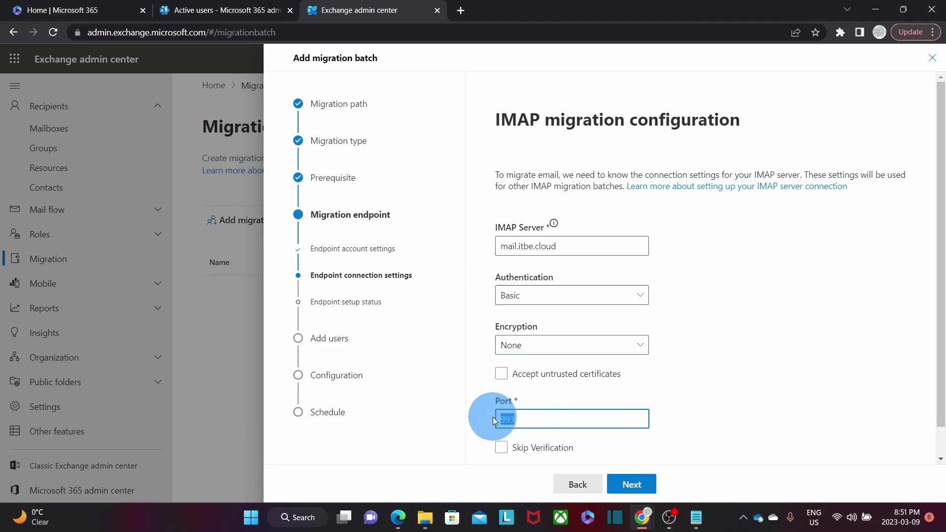
{"action": "type", "text": "143"}
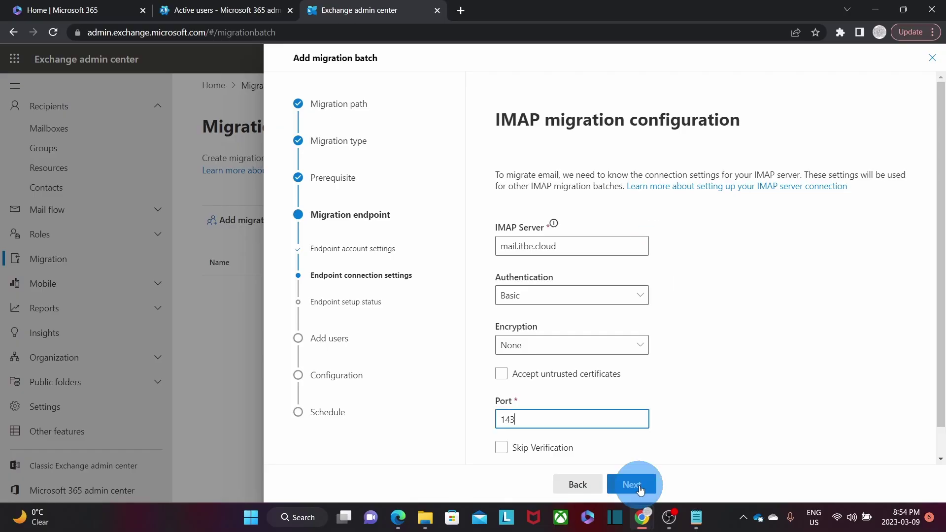
{"action": "left_click", "coordinate": [637, 486]}
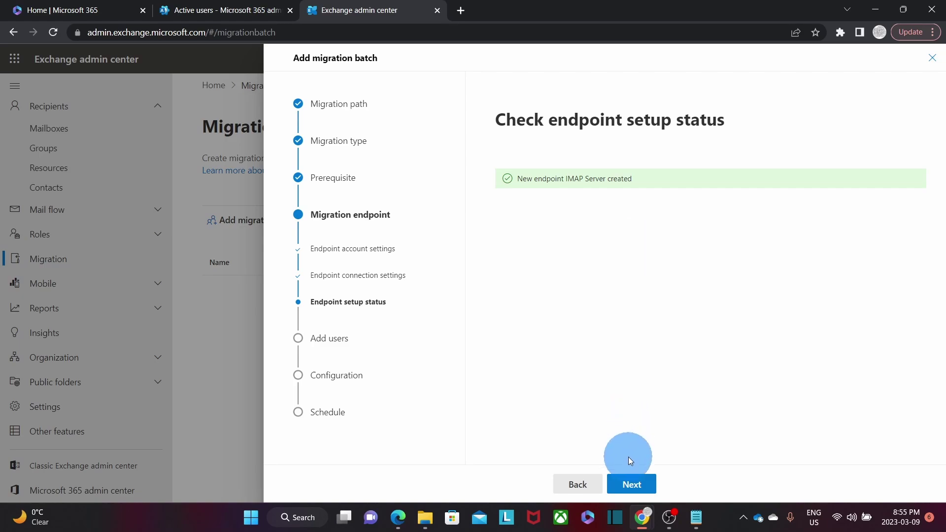
{"action": "left_click", "coordinate": [631, 485]}
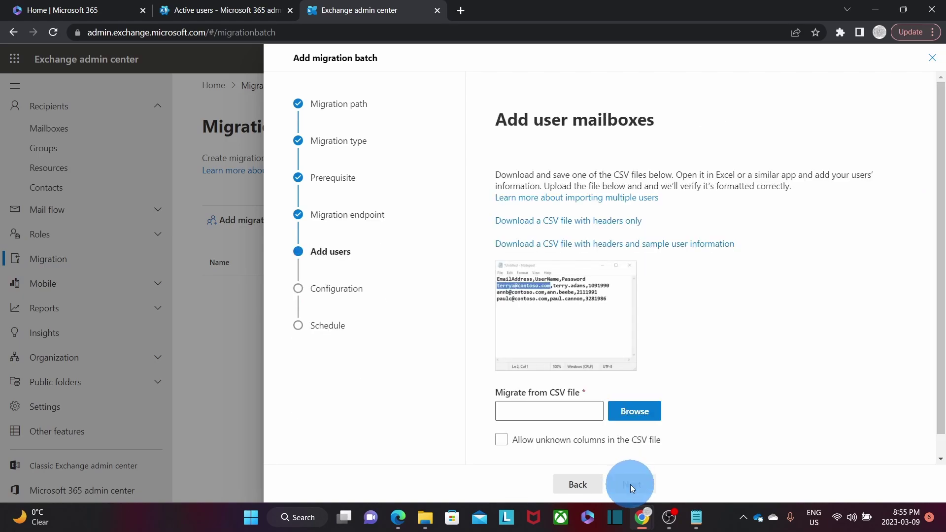
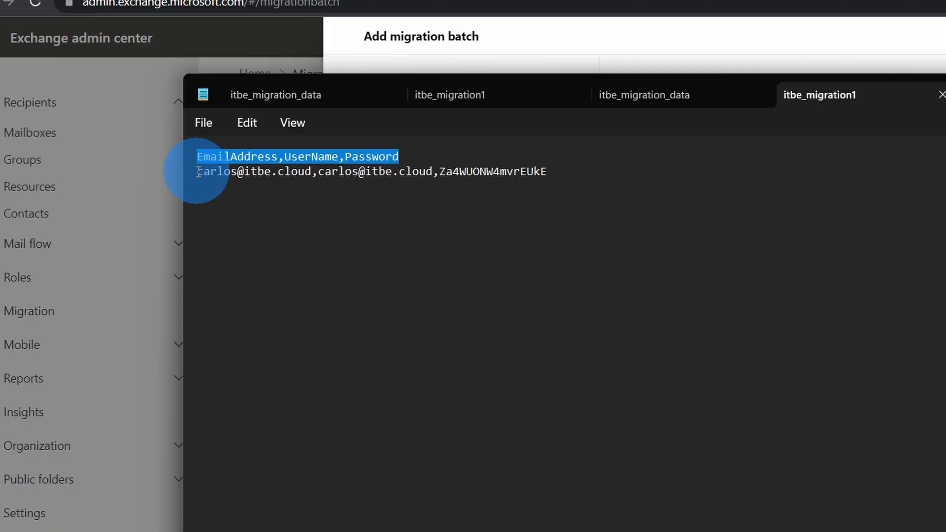
In Notepad's itbe_migration1 file, examine the email address, user name and password fields of the first mailbox row.
{"action": "triple_click", "coordinate": [264, 175]}
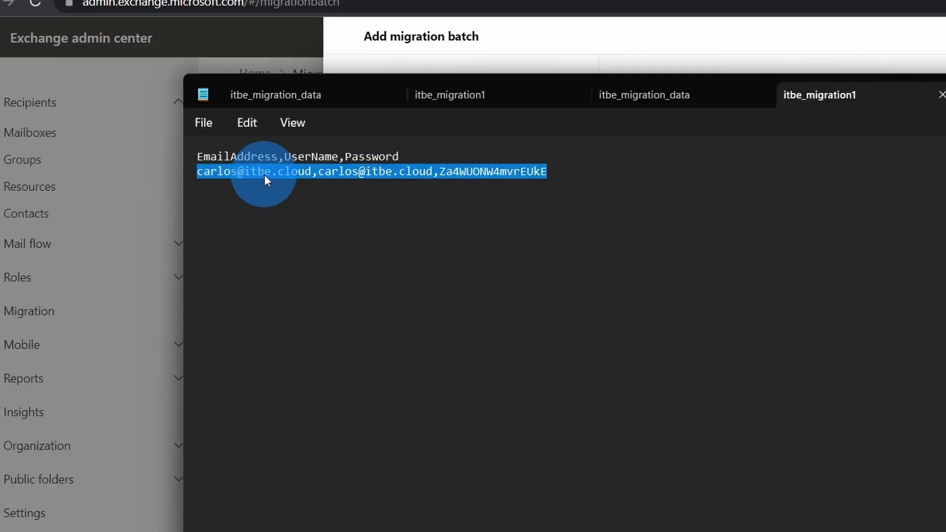
{"action": "left_click", "coordinate": [264, 174]}
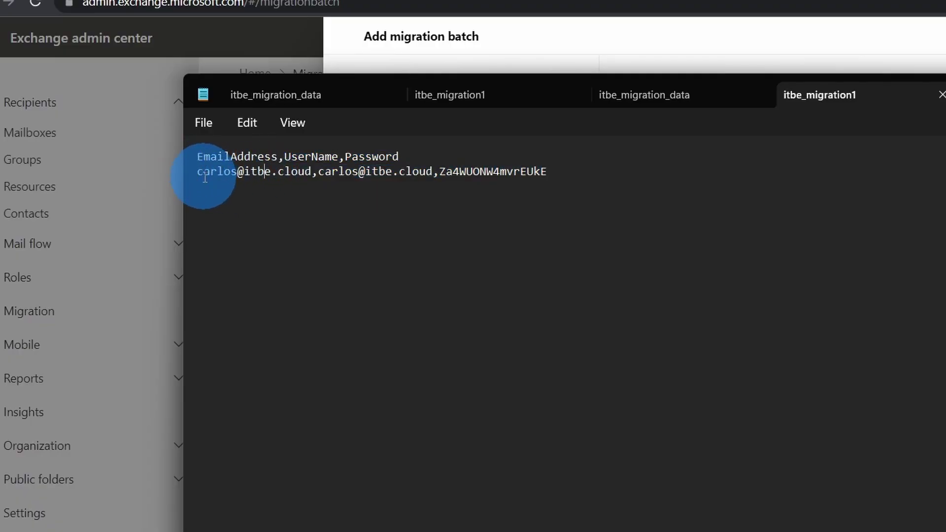
{"action": "left_click_drag", "start_coordinate": [199, 174], "coordinate": [312, 173]}
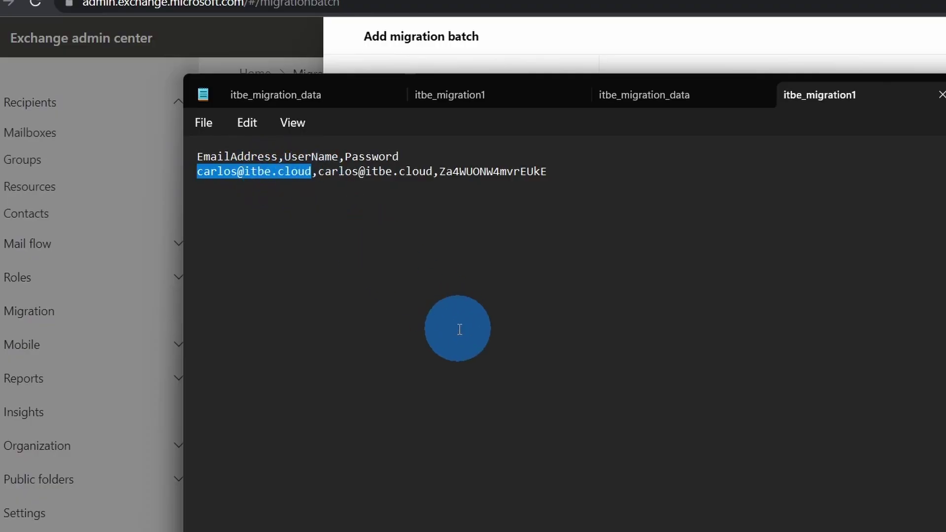
{"action": "left_click_drag", "start_coordinate": [318, 173], "coordinate": [436, 173]}
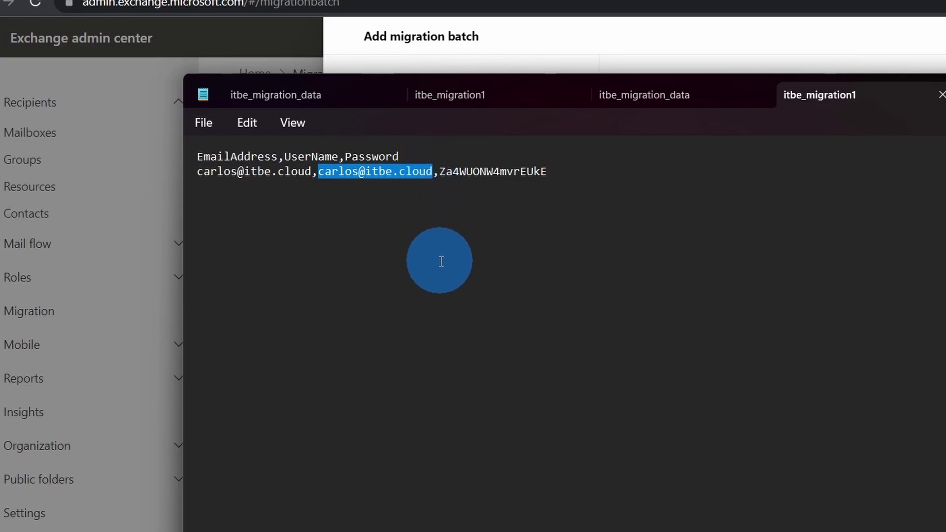
{"action": "left_click_drag", "start_coordinate": [439, 173], "coordinate": [549, 179]}
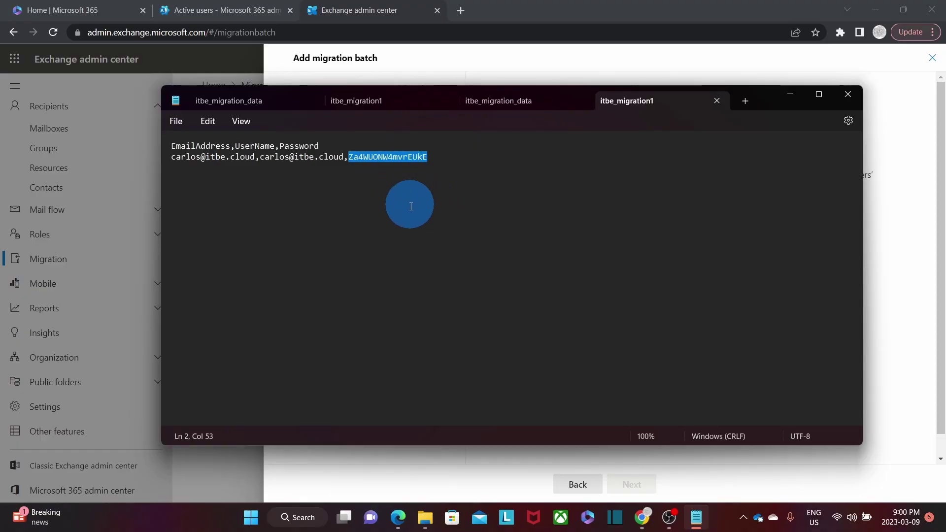
{"action": "left_click", "coordinate": [257, 156]}
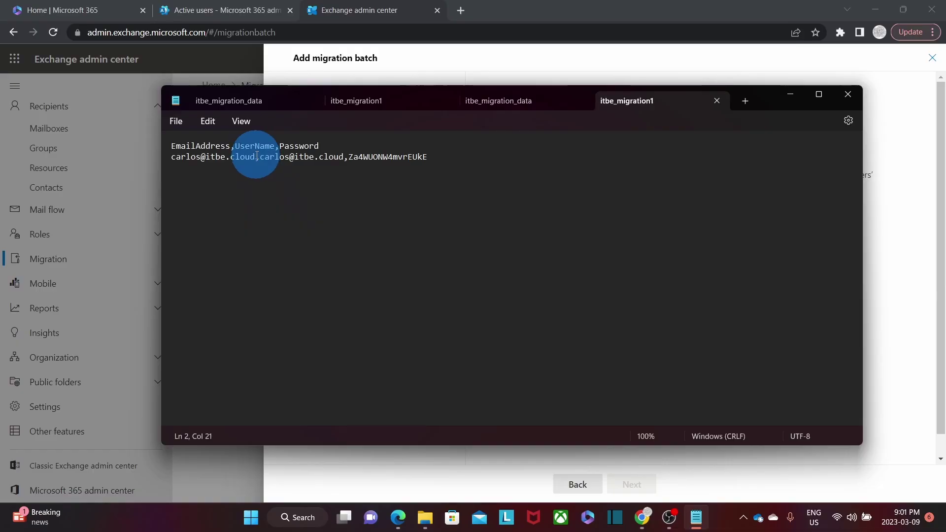
{"action": "left_click_drag", "start_coordinate": [256, 156], "coordinate": [170, 158]}
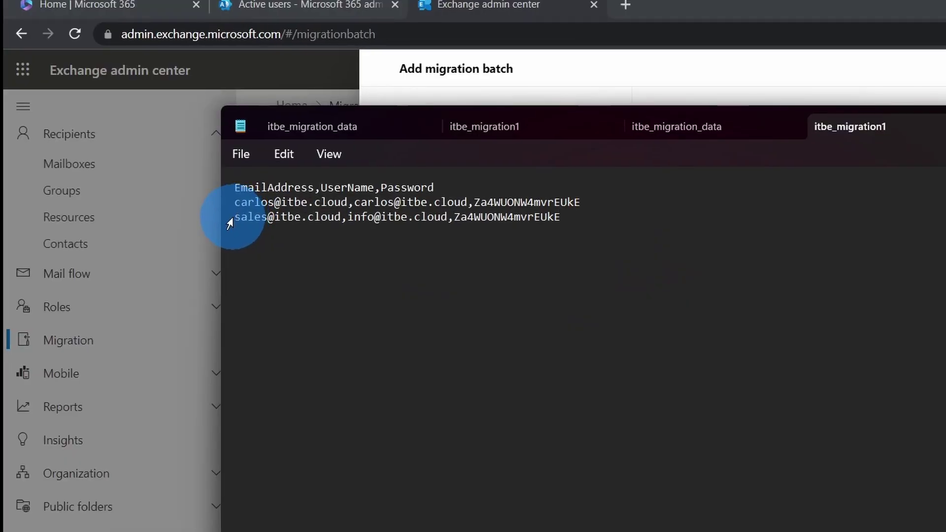
Examine how the second mailbox row pairs a target email address with a different source user name and password.
{"action": "left_click_drag", "start_coordinate": [237, 216], "coordinate": [341, 219]}
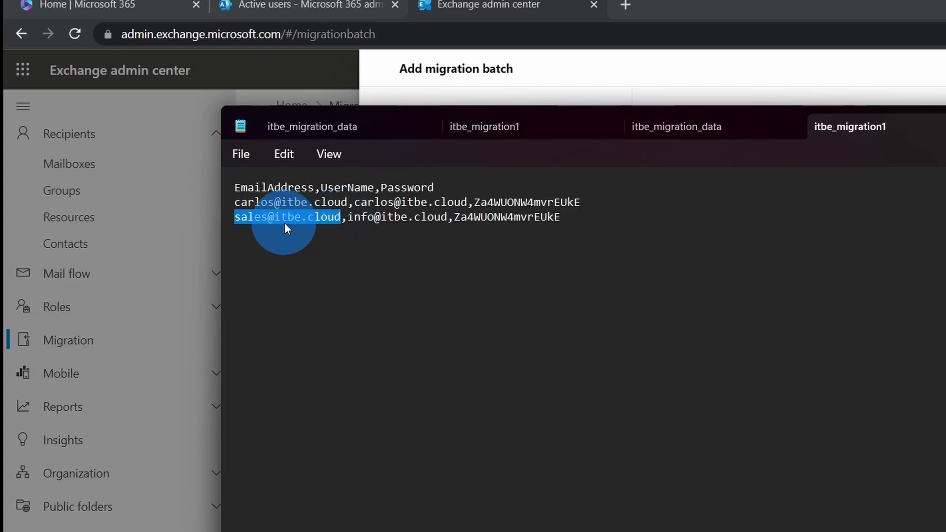
{"action": "left_click", "coordinate": [349, 217]}
{"action": "key", "text": "shift+Right"}
{"action": "key", "text": "shift+Right"}
{"action": "key", "text": "shift+Right"}
{"action": "key", "text": "shift+Right"}
{"action": "key", "text": "shift+Right"}
{"action": "key", "text": "shift+Right"}
{"action": "key", "text": "shift+Right"}
{"action": "key", "text": "shift+Right"}
{"action": "key", "text": "shift+Right"}
{"action": "key", "text": "shift+Right"}
{"action": "key", "text": "shift+Right"}
{"action": "key", "text": "shift+Right"}
{"action": "key", "text": "shift+Right"}
{"action": "key", "text": "shift+Right"}
{"action": "key", "text": "shift+Right"}
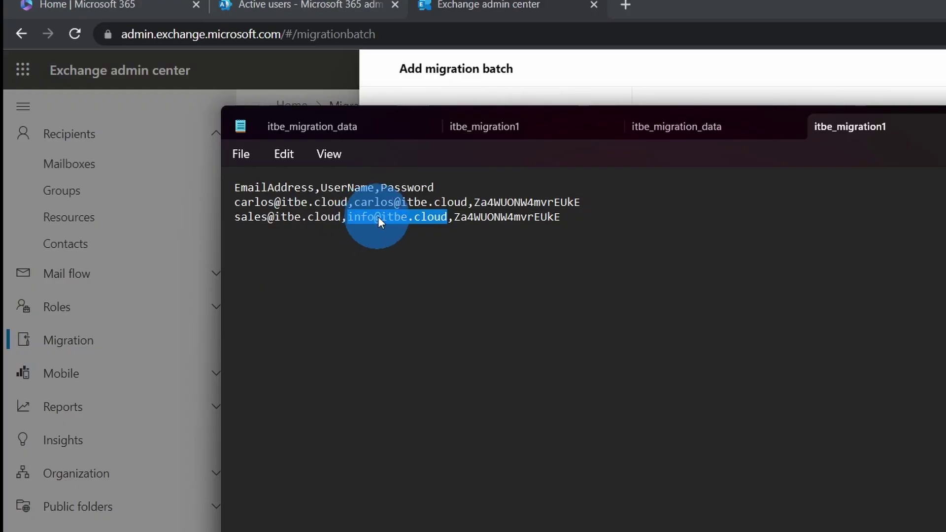
{"action": "double_click", "coordinate": [493, 217]}
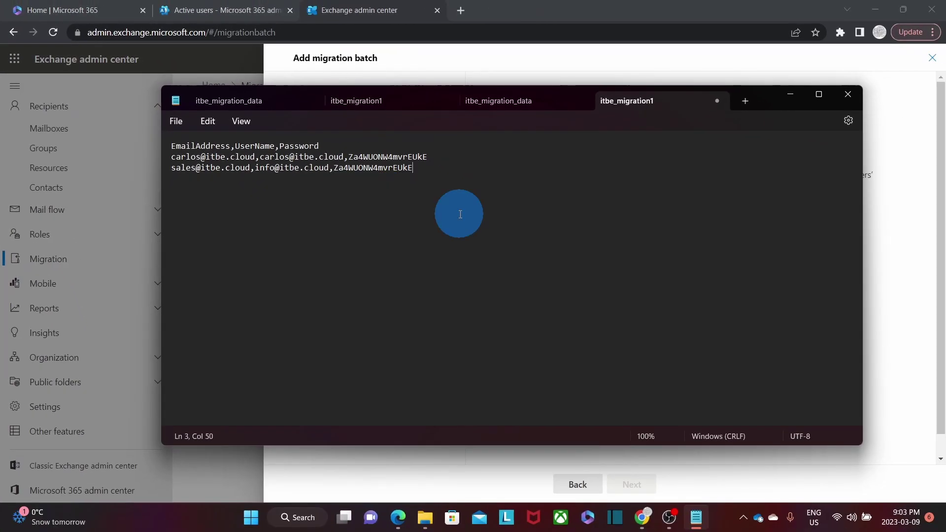
Delete the second mailbox row and the blank lines below the first mailbox row.
{"action": "left_click", "coordinate": [486, 223]}
{"action": "left_click", "coordinate": [423, 167]}
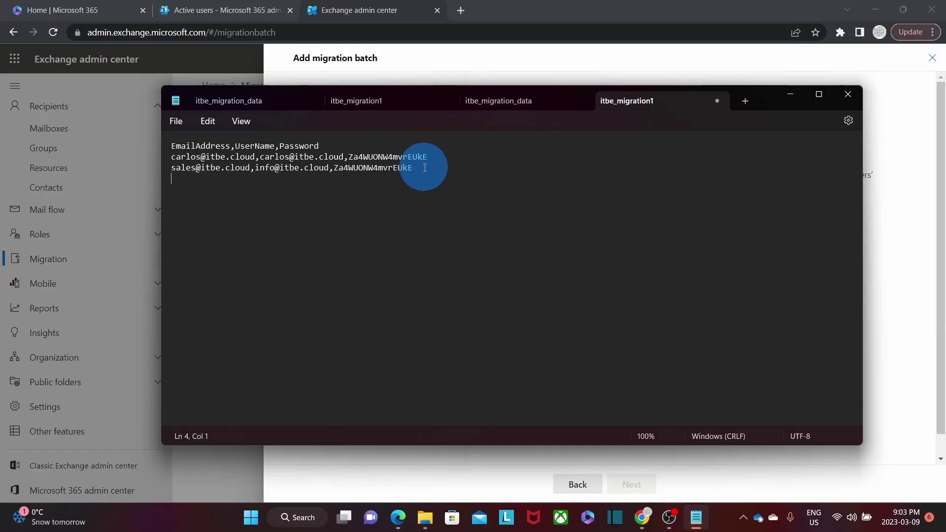
{"action": "left_click_drag", "start_coordinate": [423, 167], "coordinate": [170, 168]}
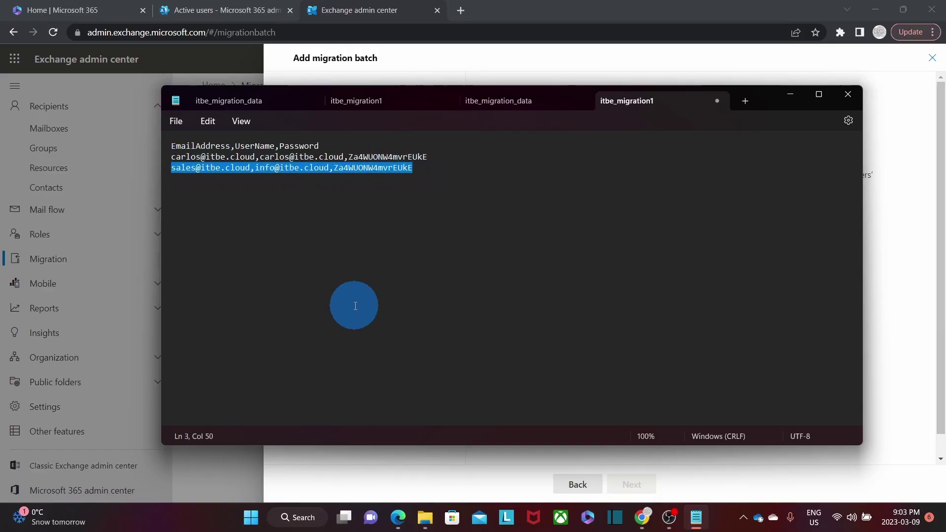
{"action": "key", "text": "Return"}
{"action": "key", "text": "BackSpace"}
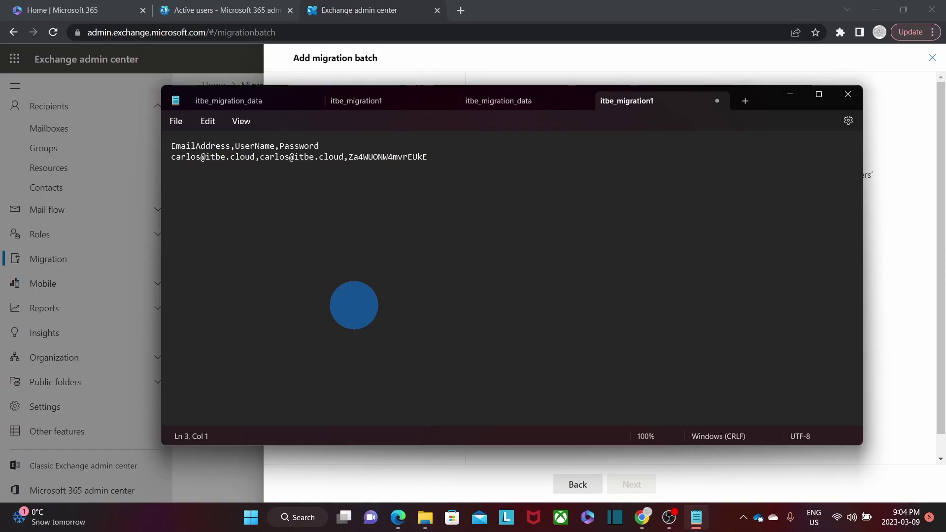
{"action": "key", "text": "BackSpace"}
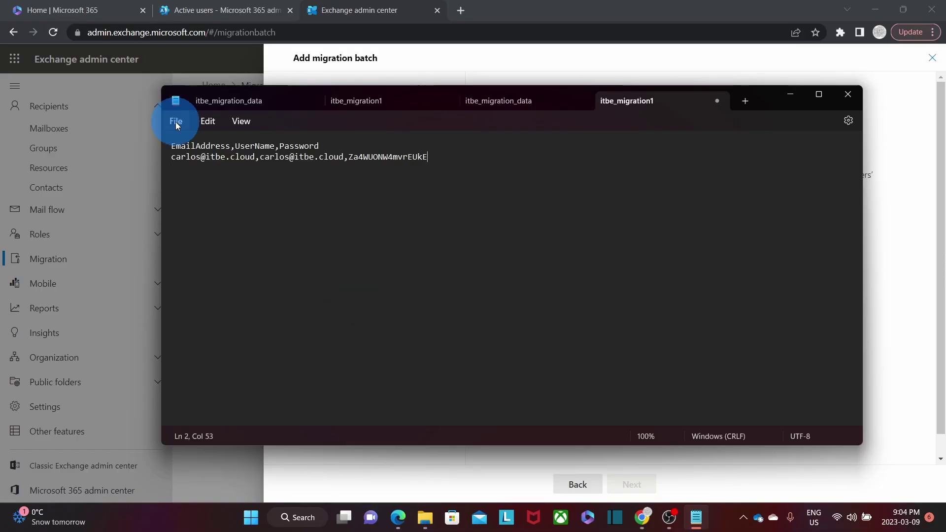
Save the migration file as itbe_migration1.csv and minimize the Notepad window.
{"action": "left_click", "coordinate": [176, 123]}
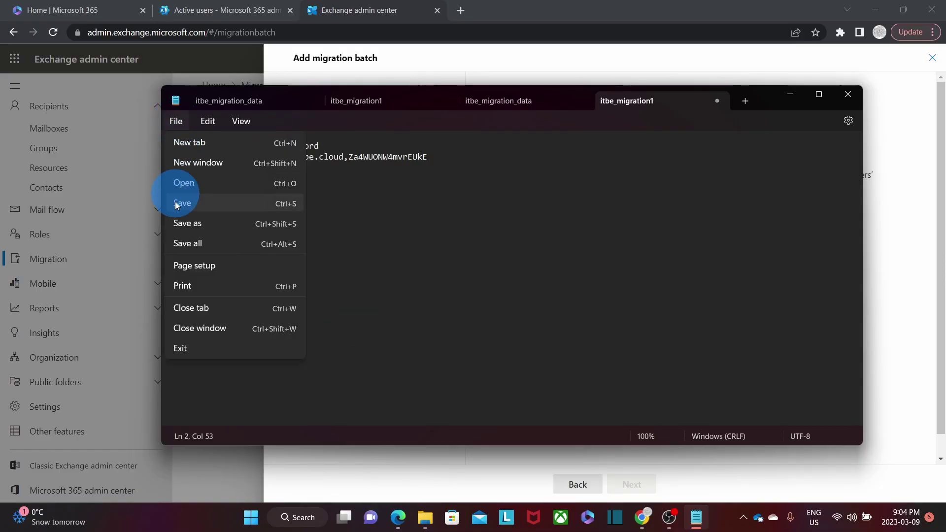
{"action": "left_click", "coordinate": [191, 224]}
{"action": "left_click", "coordinate": [309, 314]}
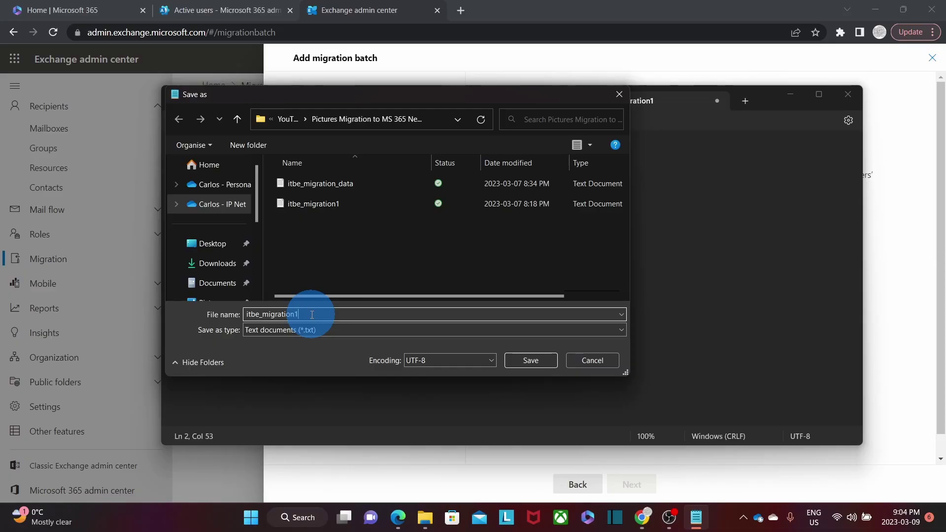
{"action": "type", "text": ".csv"}
{"action": "left_click", "coordinate": [529, 361]}
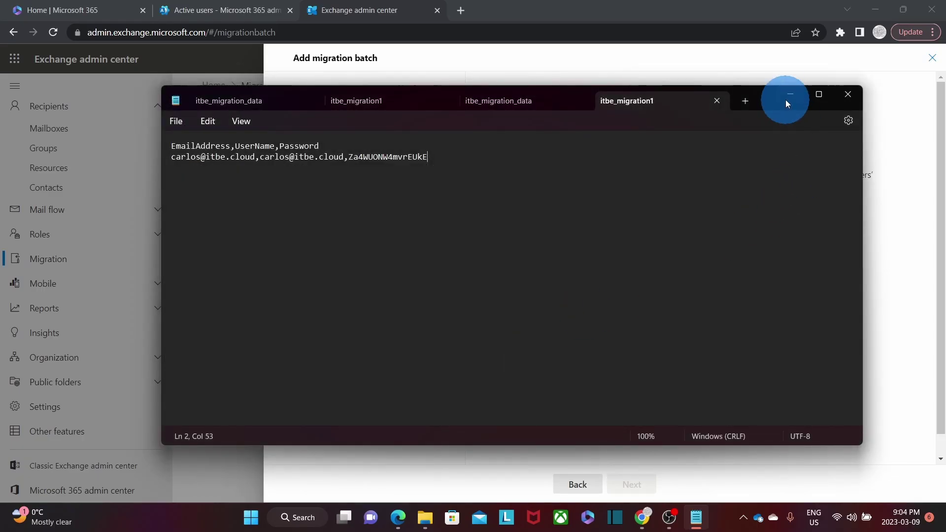
{"action": "left_click", "coordinate": [791, 95]}
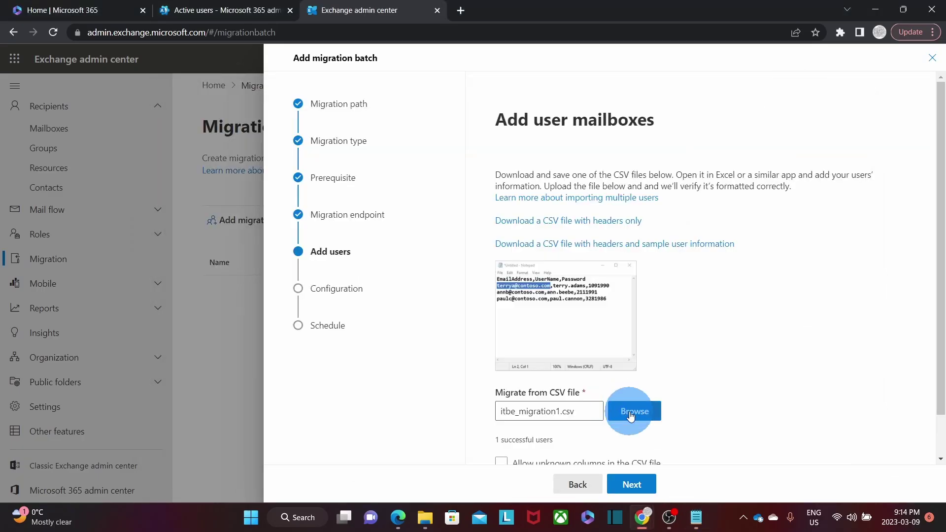
Load itbe_migration1.csv as the CSV file of user mailboxes to migrate.
{"action": "left_click", "coordinate": [629, 414]}
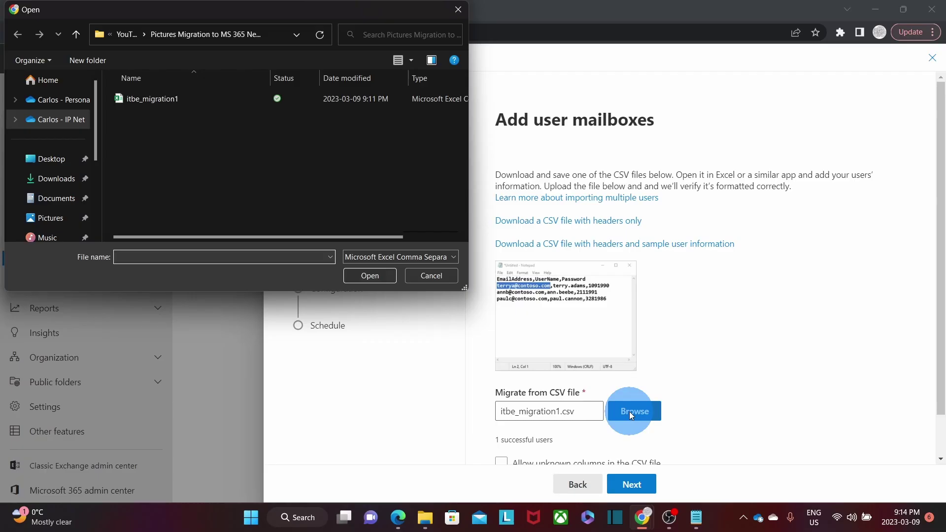
{"action": "left_click", "coordinate": [171, 99]}
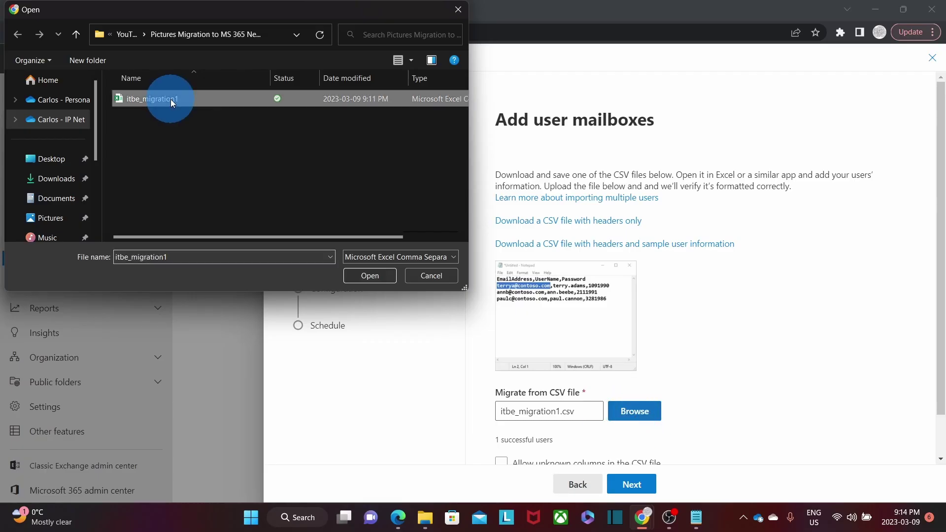
{"action": "left_click", "coordinate": [365, 276]}
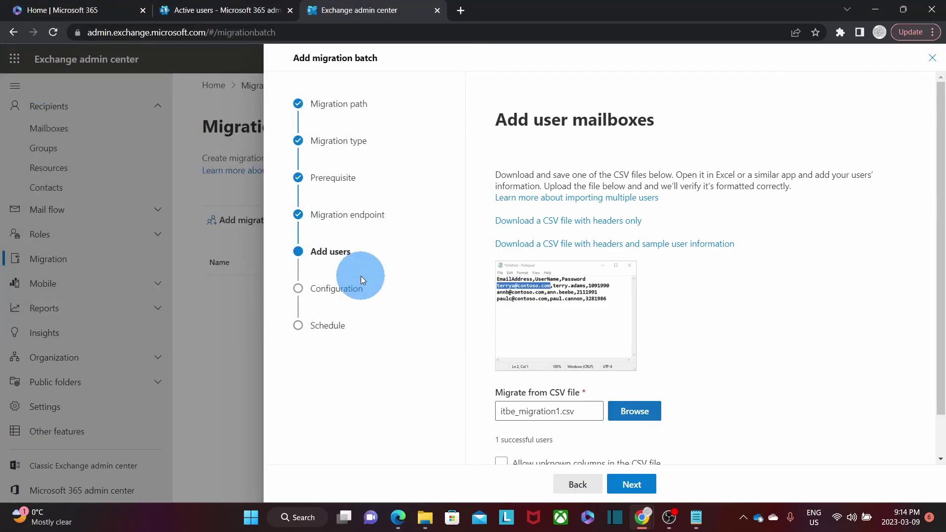
Check the validation result of the uploaded CSV file and continue to the batch's configuration settings.
{"action": "scroll", "coordinate": [560, 393], "scroll_direction": "down", "scroll_amount": 1}
{"action": "left_click_drag", "start_coordinate": [554, 393], "coordinate": [494, 394]}
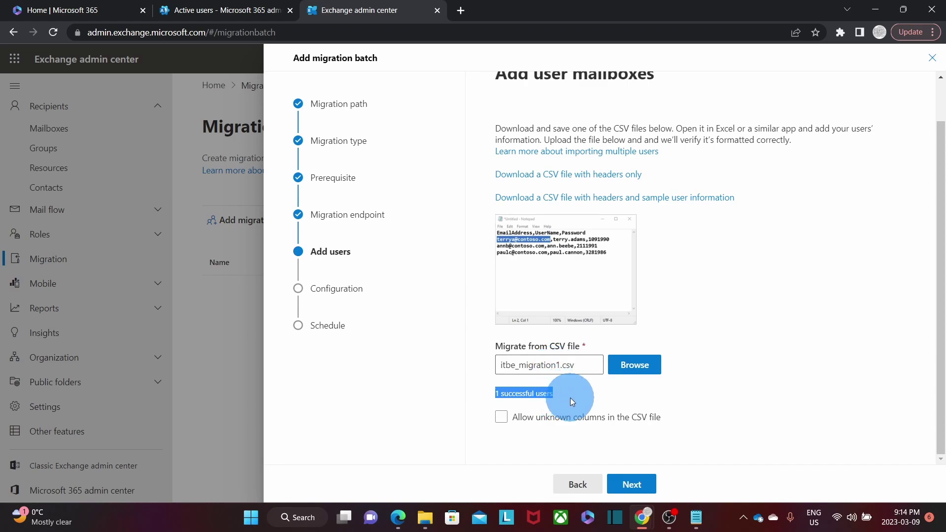
{"action": "left_click", "coordinate": [632, 485]}
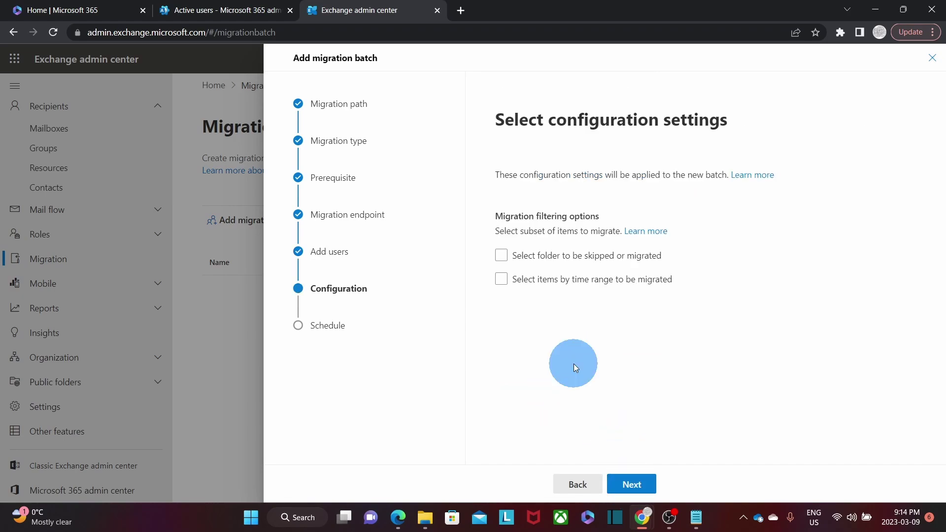
{"action": "left_click", "coordinate": [570, 255]}
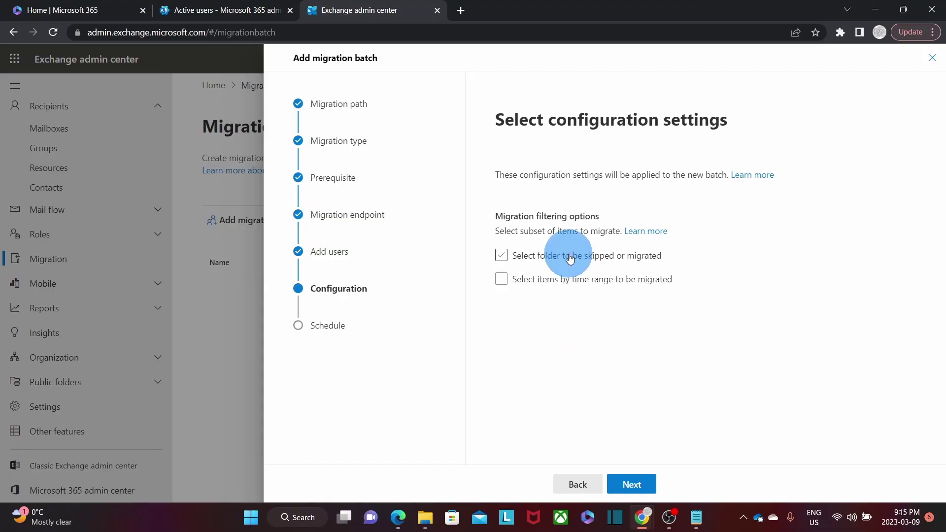
{"action": "left_click", "coordinate": [570, 257]}
{"action": "left_click", "coordinate": [562, 281]}
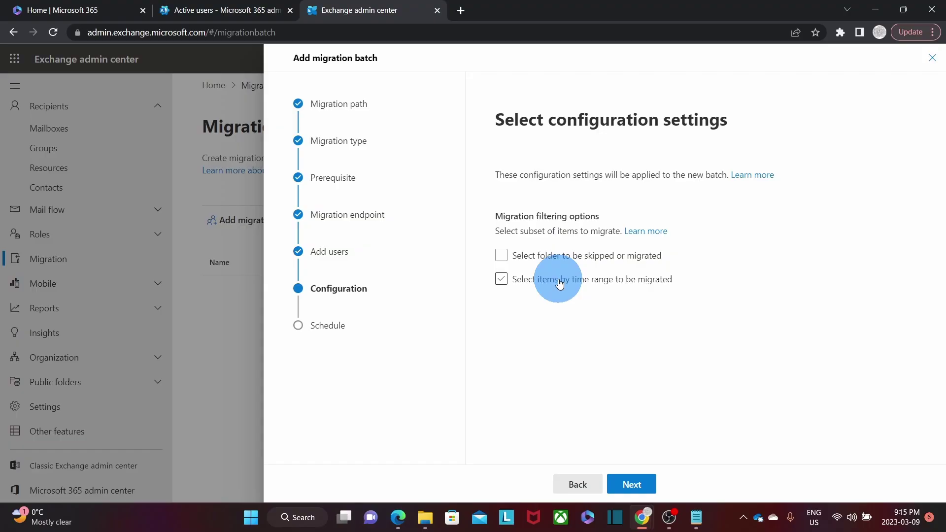
{"action": "left_click", "coordinate": [560, 284]}
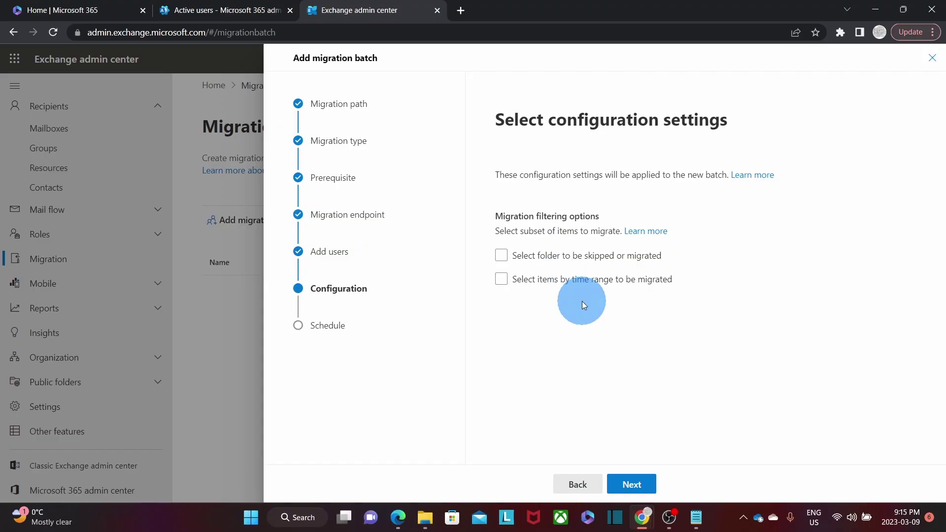
Leave the filtering options unset, save the migration batch with automatic start and the UTC timezone, and finish the wizard.
{"action": "left_click", "coordinate": [636, 485]}
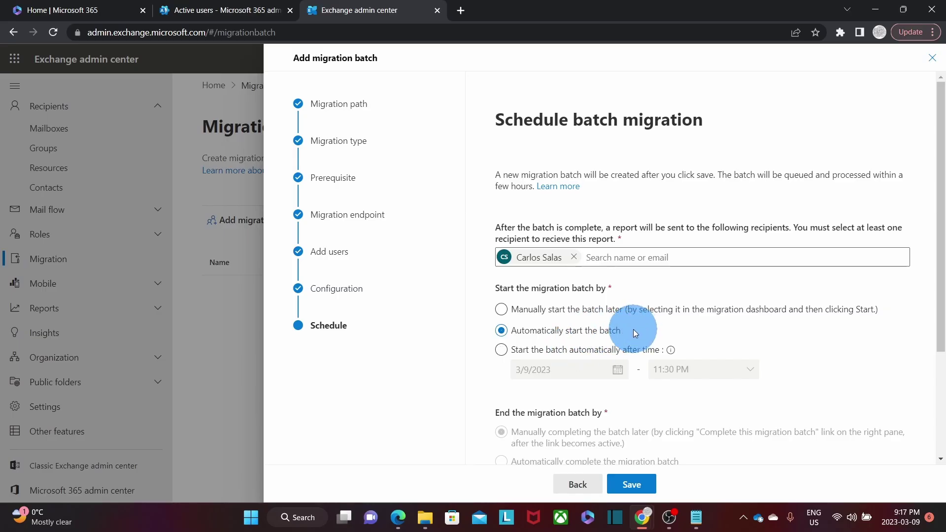
{"action": "scroll", "coordinate": [634, 330], "scroll_direction": "down", "scroll_amount": 3}
{"action": "scroll", "coordinate": [633, 335], "scroll_direction": "down", "scroll_amount": 1}
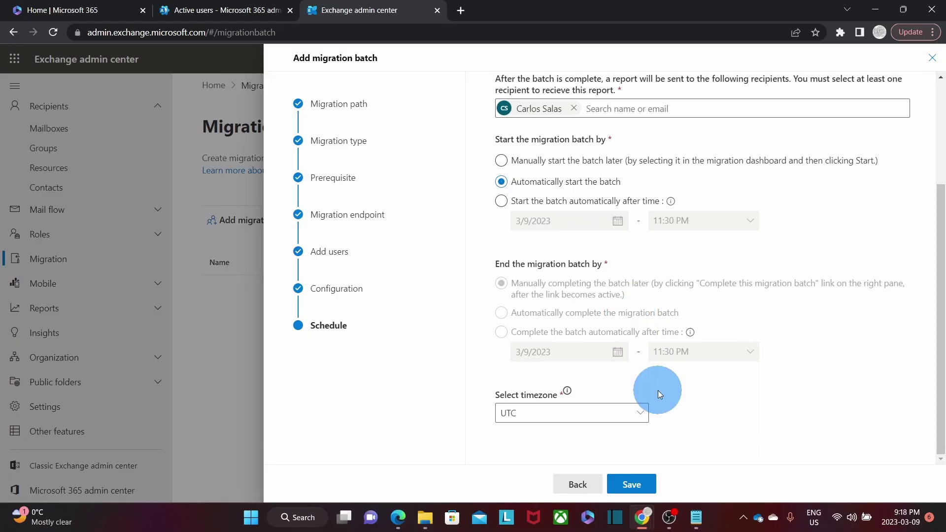
{"action": "left_click", "coordinate": [635, 486]}
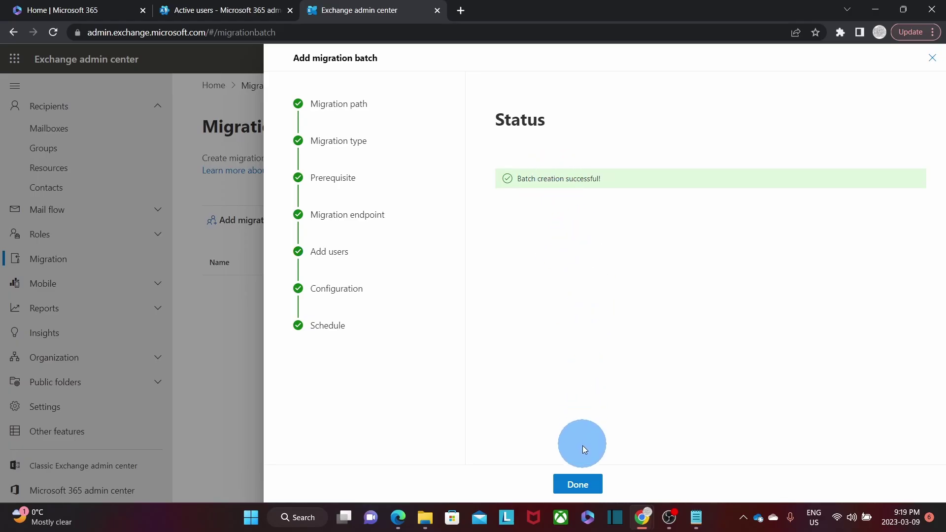
{"action": "left_click", "coordinate": [579, 485]}
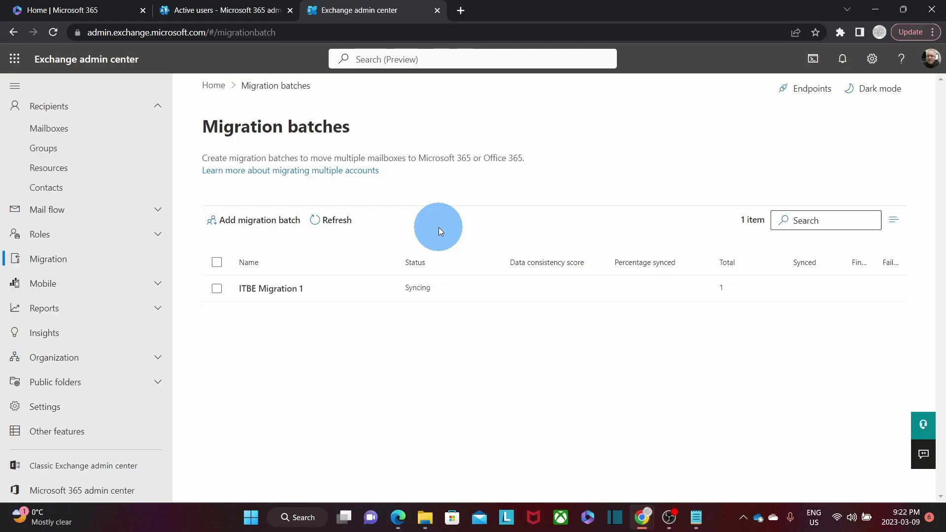
Open the ITBE Migration 1 batch and view the per-mailbox sync details.
{"action": "left_click", "coordinate": [283, 289]}
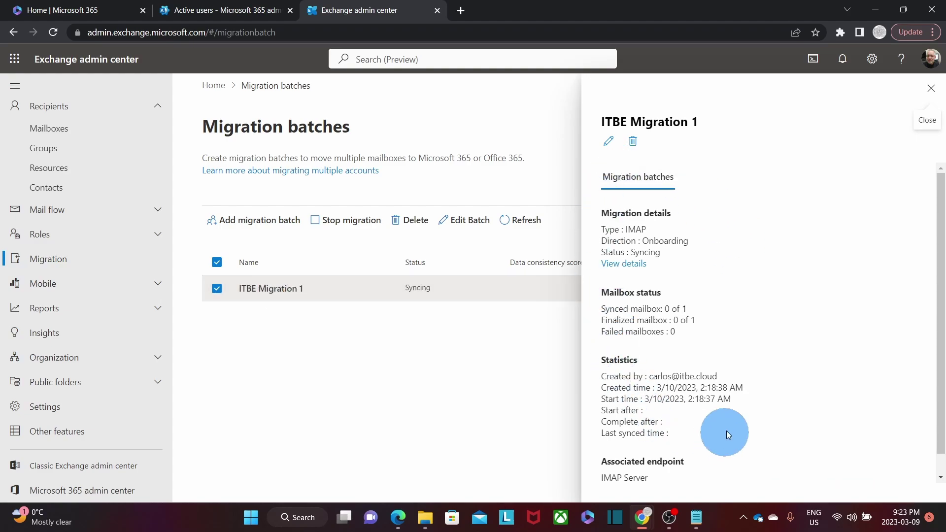
{"action": "left_click", "coordinate": [624, 264]}
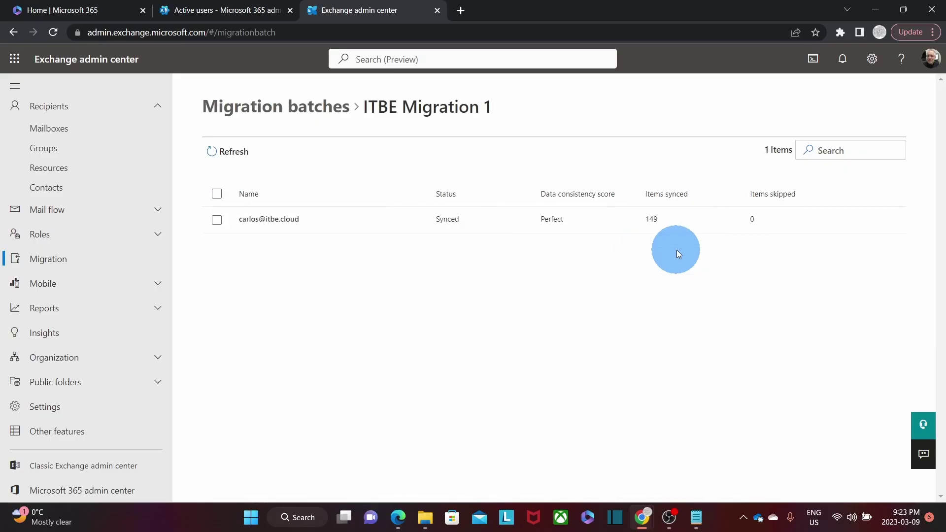